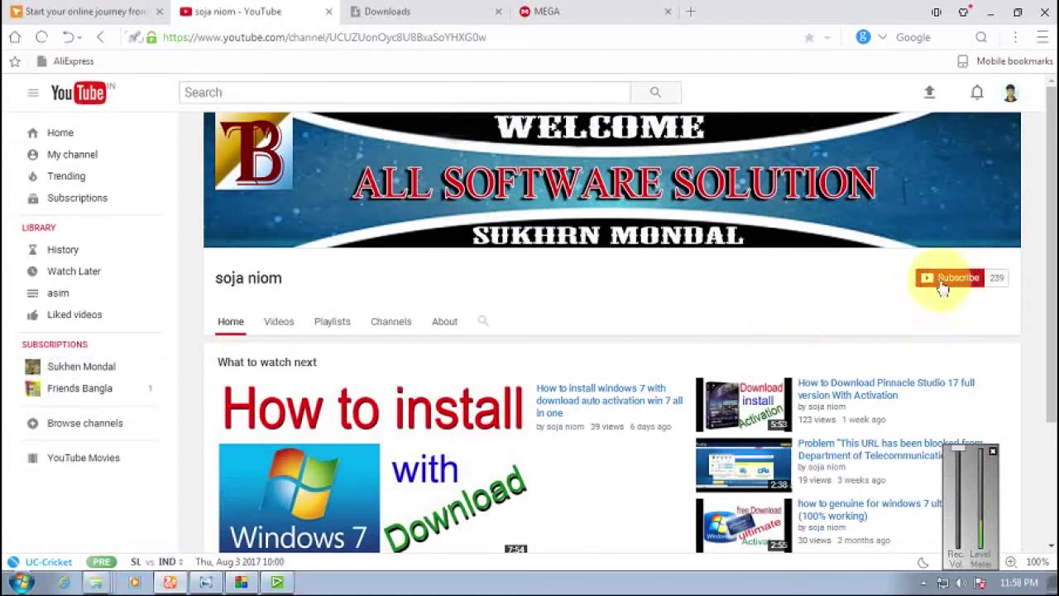
- Subscribe to the open YouTube channel and save the setting that sends all notifications for it
left_click(950, 282)
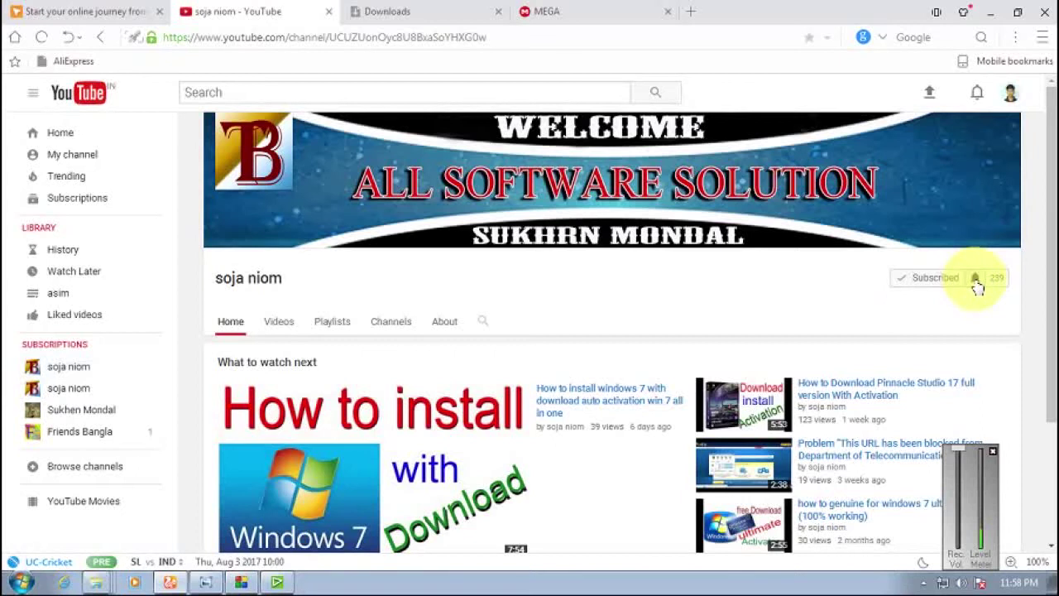
left_click(976, 281)
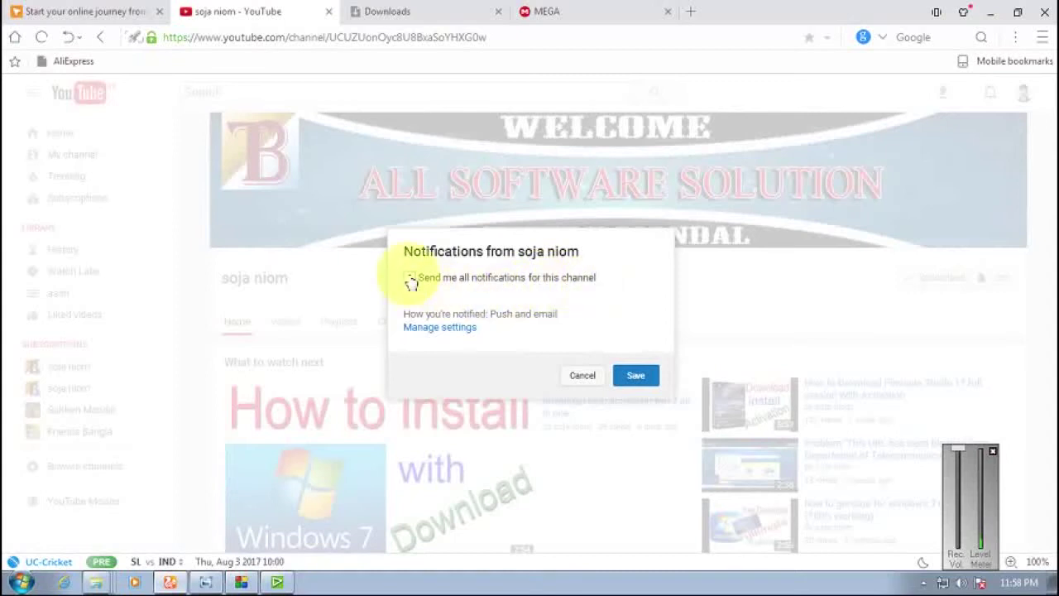
left_click(650, 371)
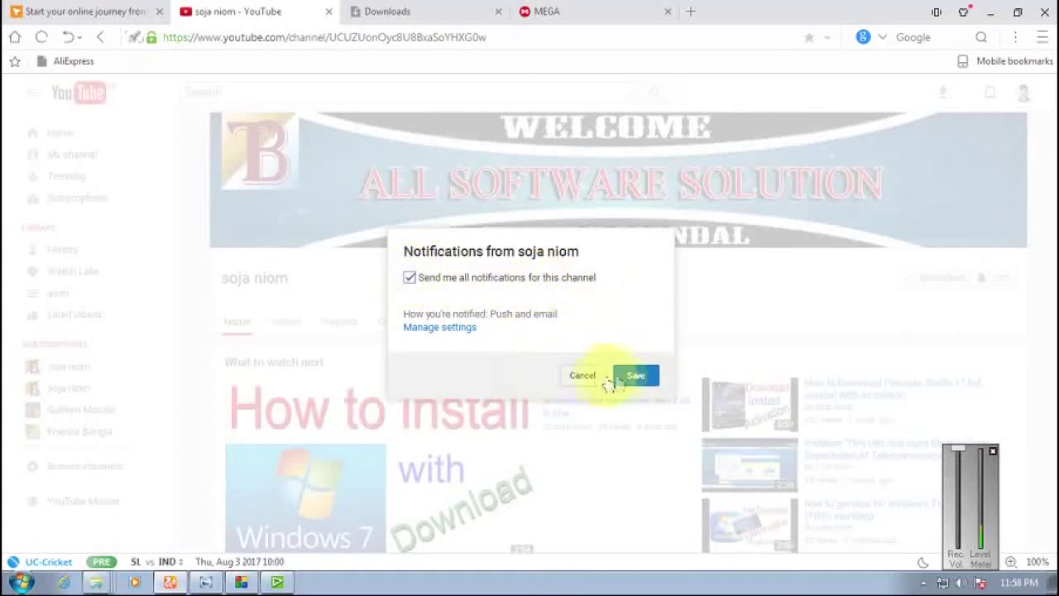
left_click(634, 374)
- Open the channel's Pinnacle Studio 17 download video and use the subscribe watermark inside the player
left_click(819, 304)
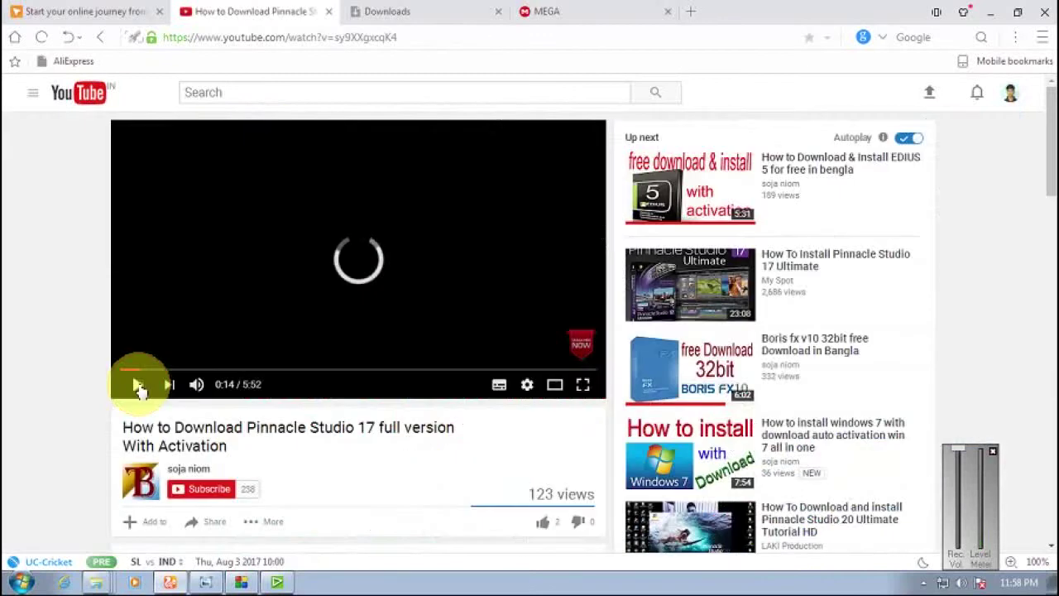
mouse_move(581, 344)
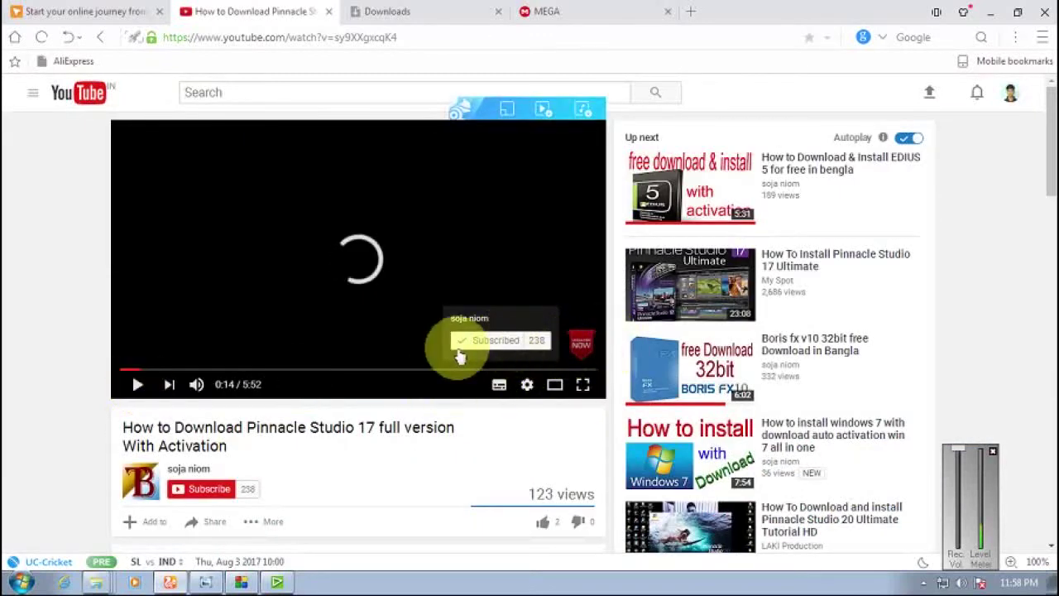
left_click(493, 340)
left_click(496, 341)
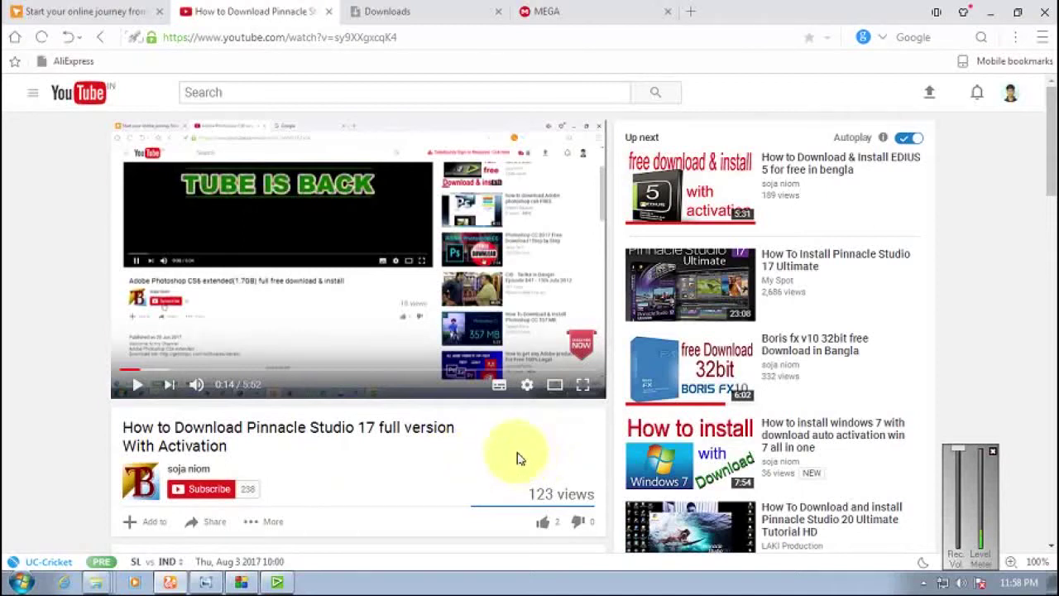
- Switch to EDIUS and examine the Boris folder under VideoFilters in the effect list
left_click(996, 15)
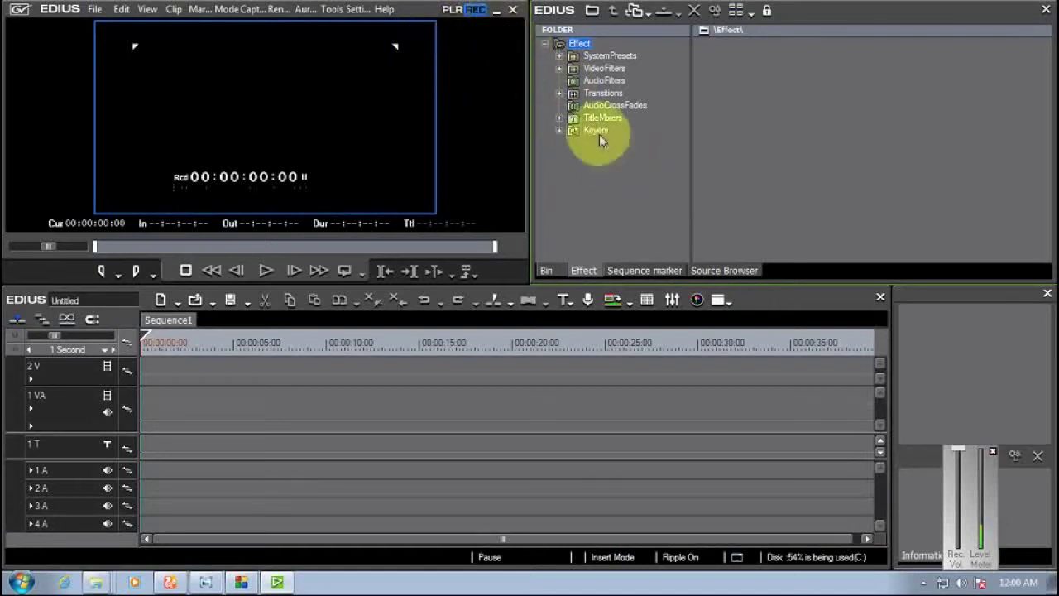
left_click(560, 70)
left_click(606, 80)
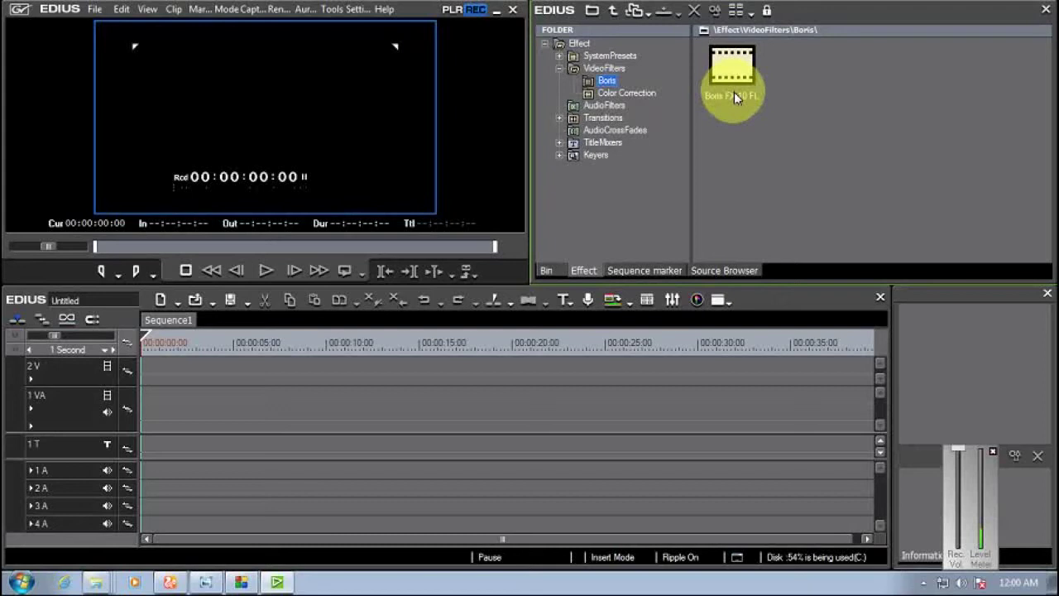
left_click(498, 13)
- Open the folder C:\Program Files\Boris FX, Inc\BorisPlugins10Common in a maximized Explorer window
left_click(21, 582)
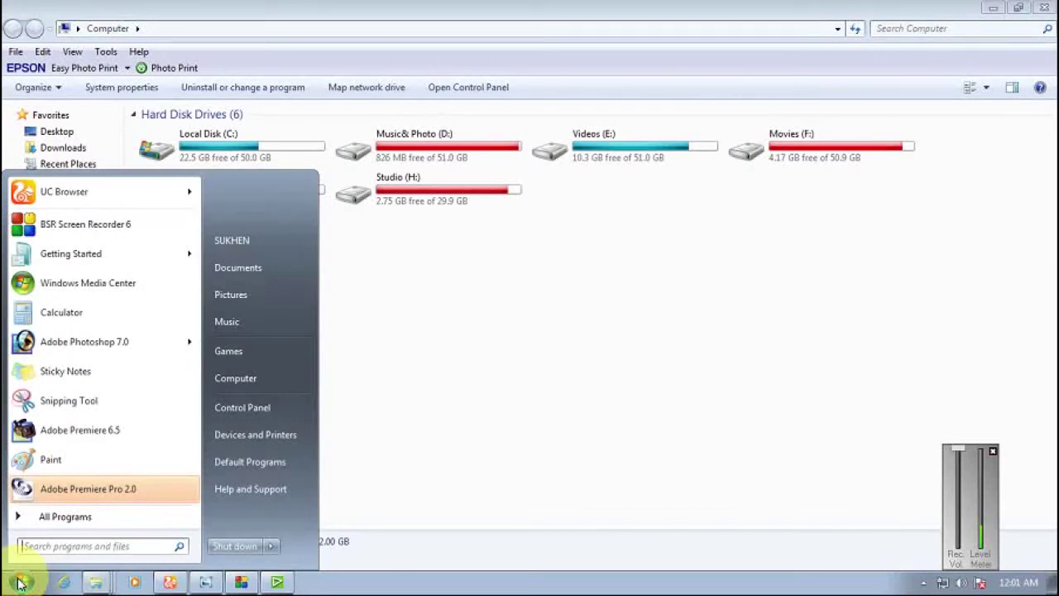
left_click(256, 379)
left_click(383, 156)
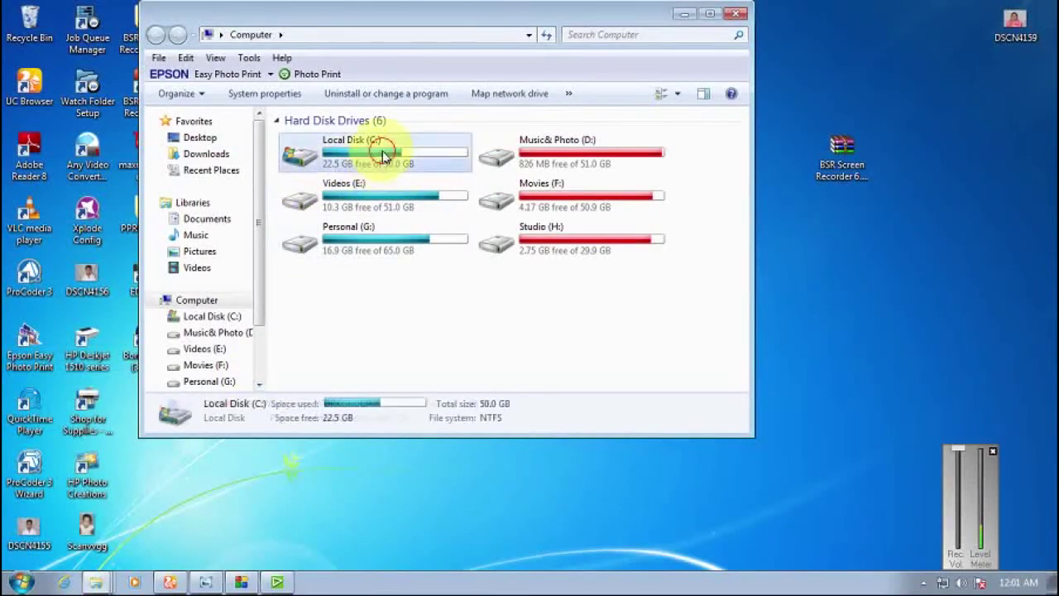
double_click(383, 155)
double_click(330, 172)
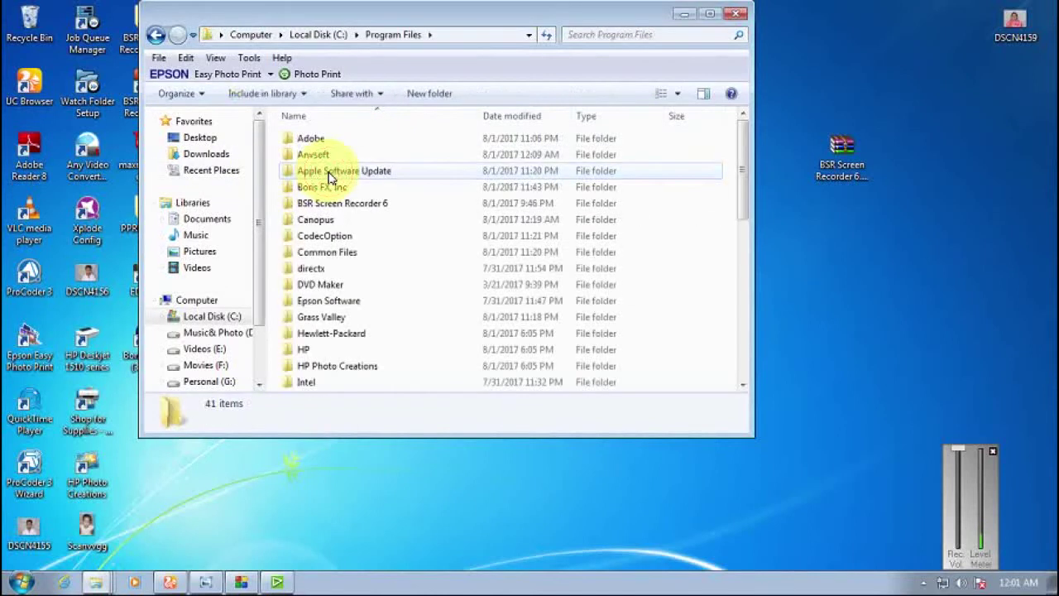
left_click(709, 15)
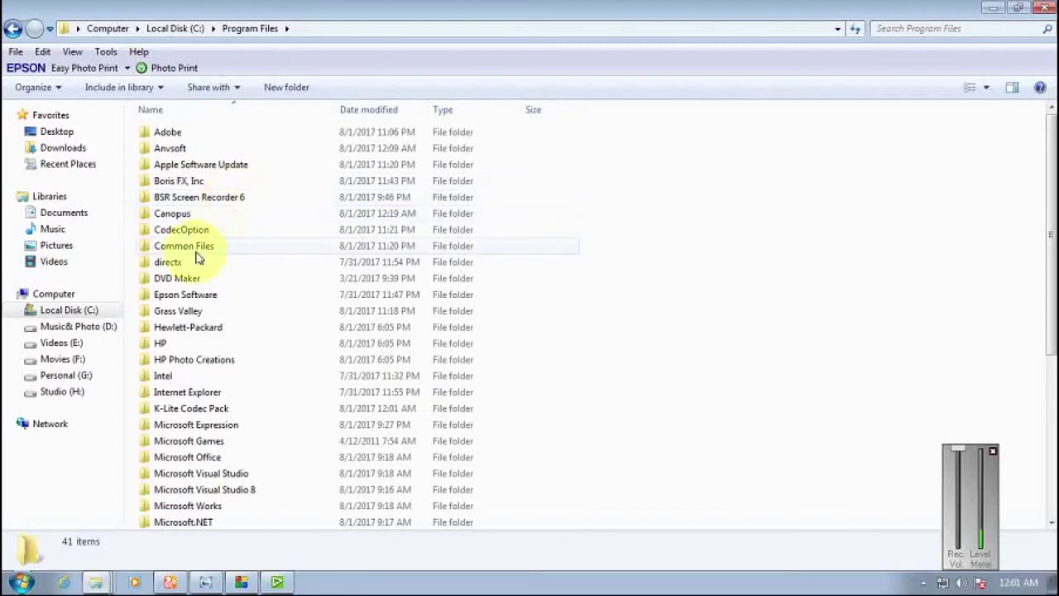
double_click(194, 184)
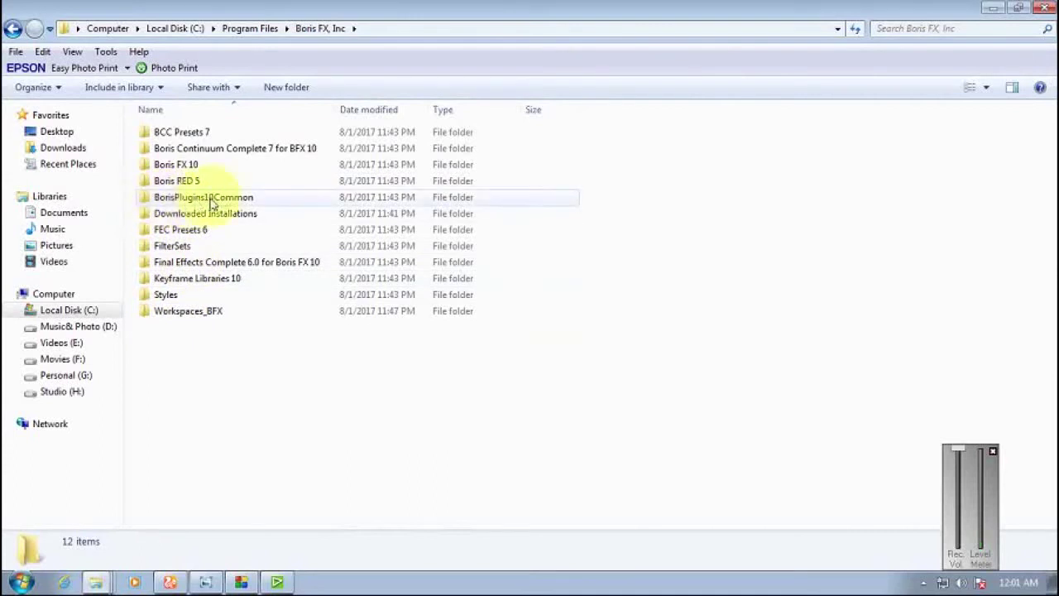
double_click(221, 198)
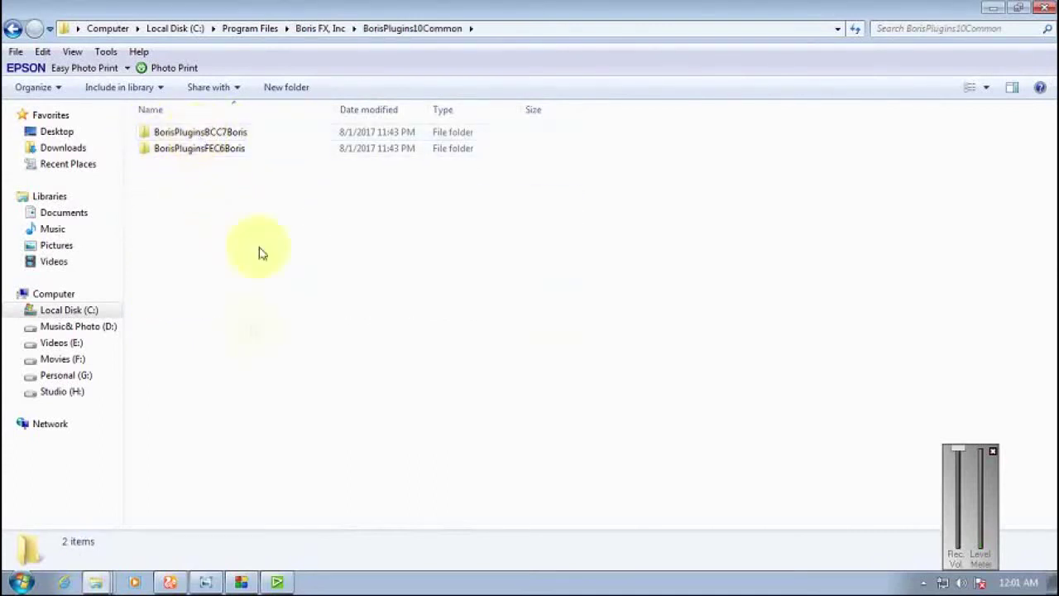
- Open the folder C:\Program Files\Pinnacle\Hollywood FX 4.6 in a second Explorer window
left_click(25, 582)
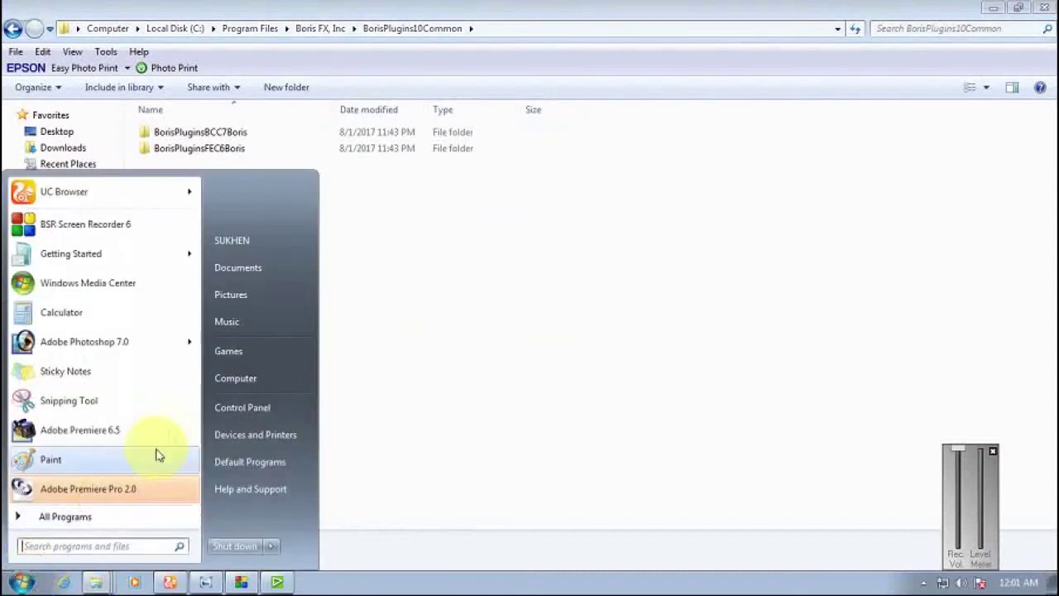
left_click(245, 374)
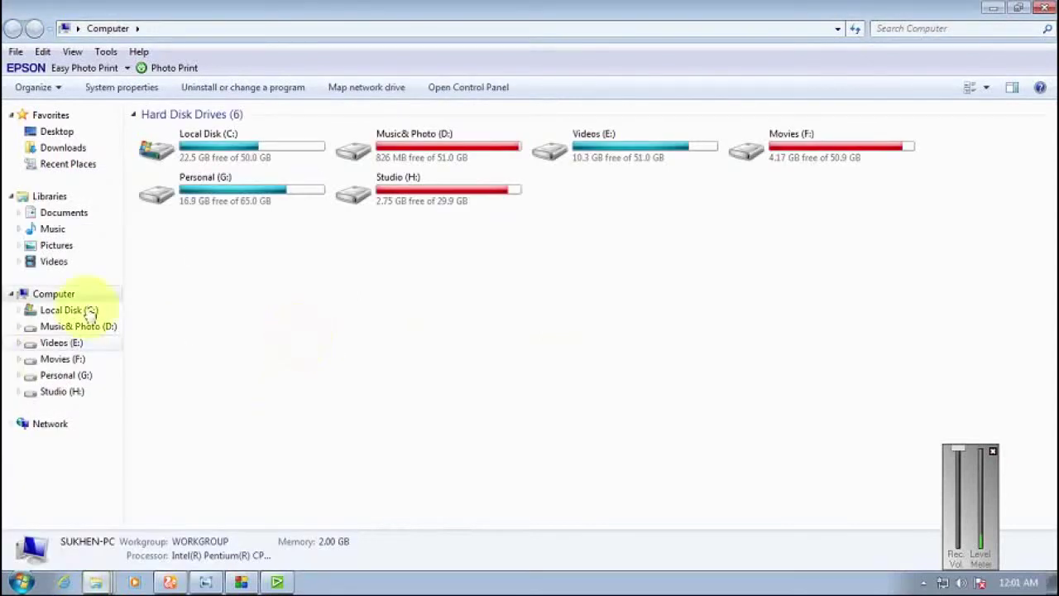
left_click(238, 153)
double_click(238, 154)
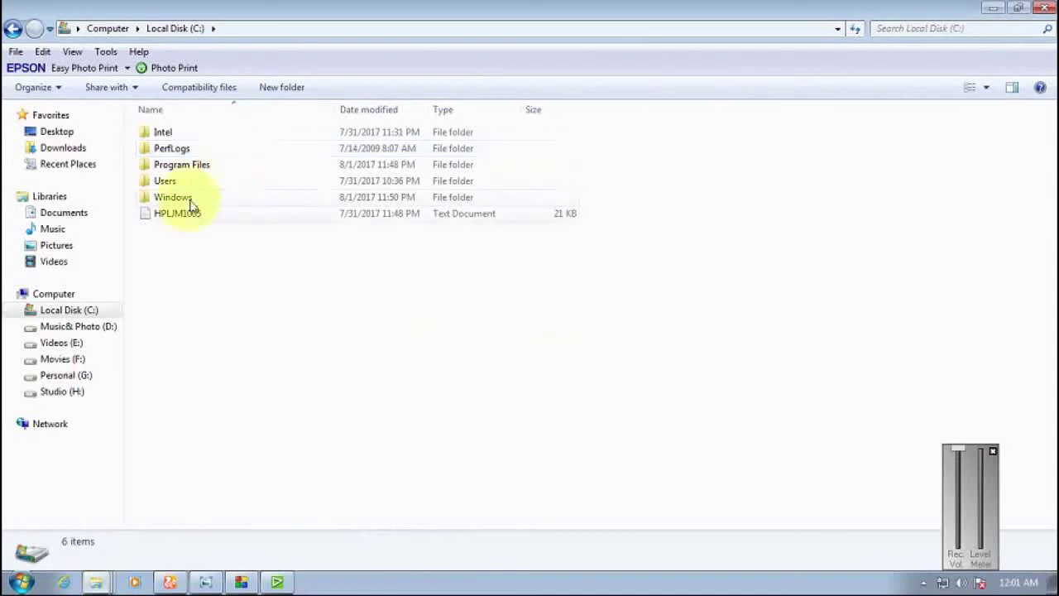
double_click(198, 164)
scroll(215, 373, "down", 5)
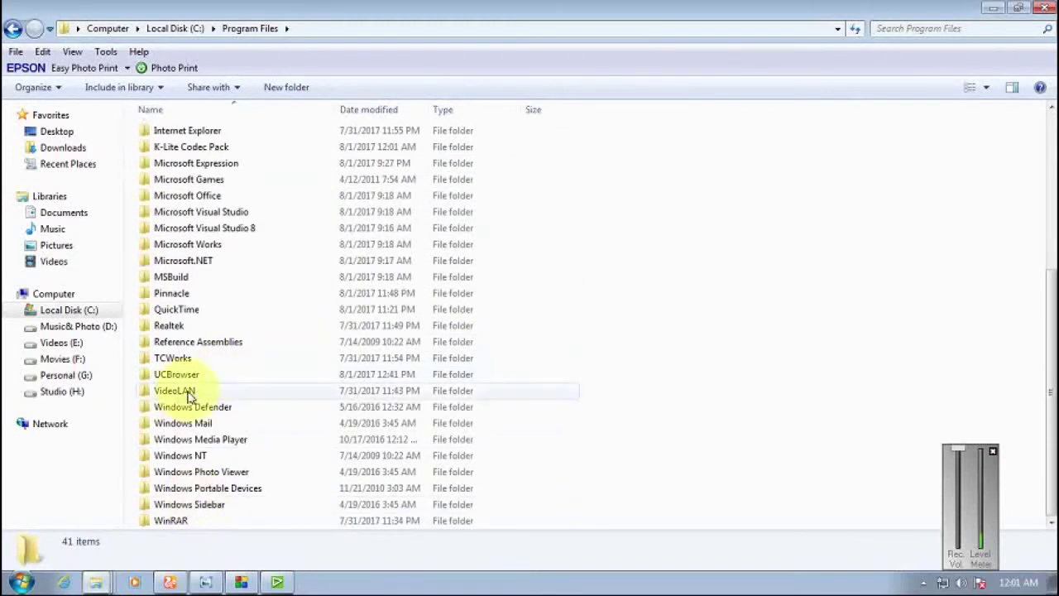
double_click(174, 294)
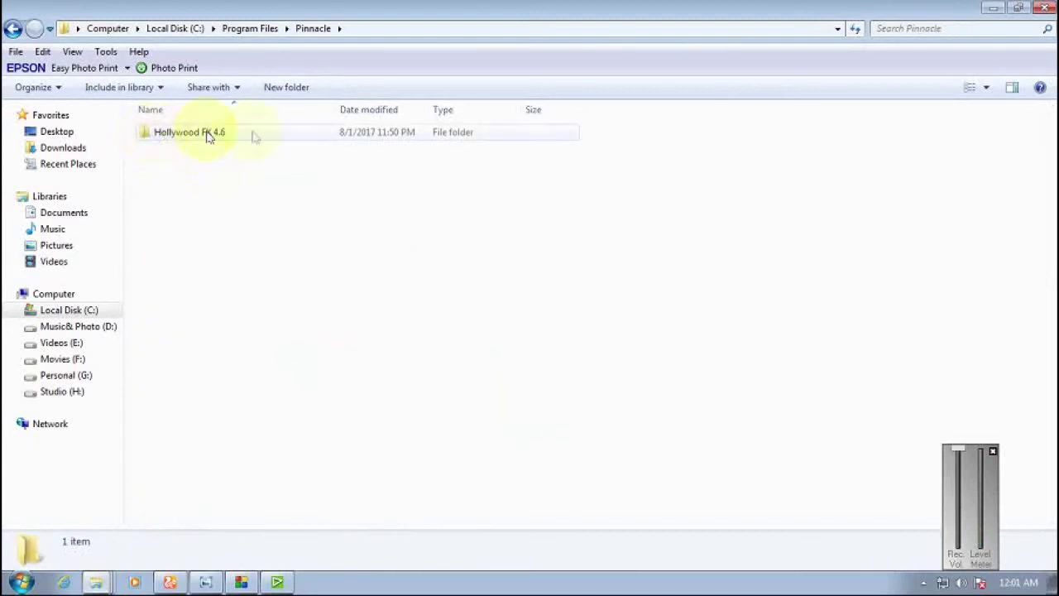
double_click(207, 134)
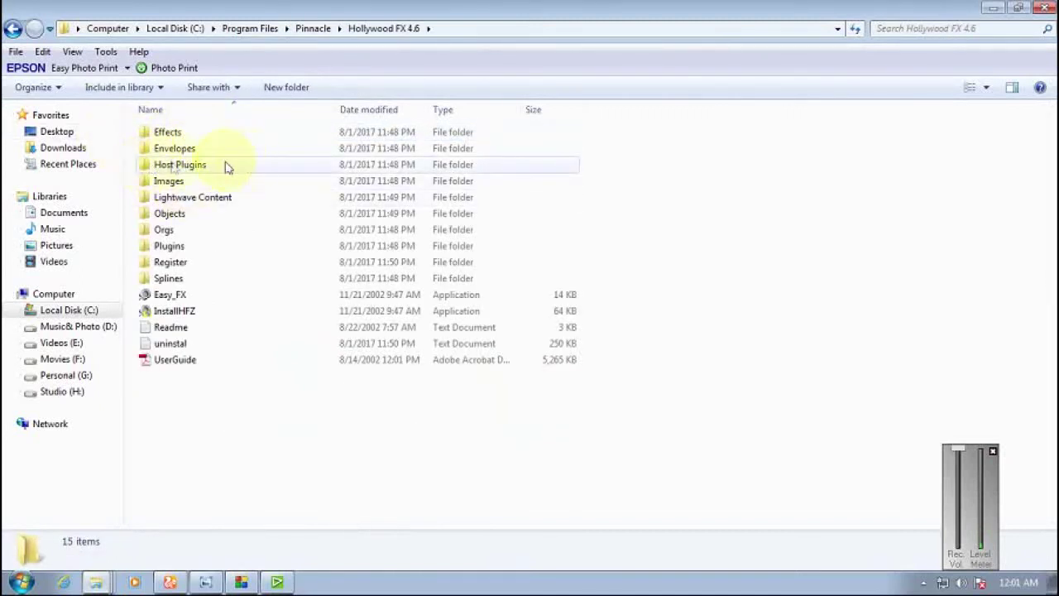
- Copy the HfxAfx46 plugin file from the AfterFX folder inside Host Plugins
double_click(194, 166)
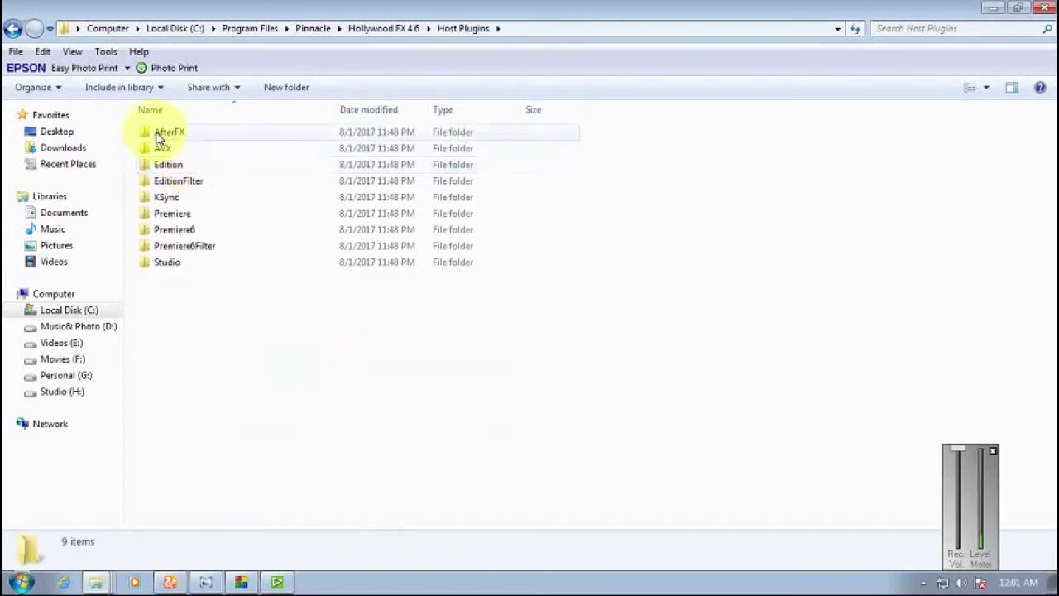
double_click(193, 136)
left_click(174, 133)
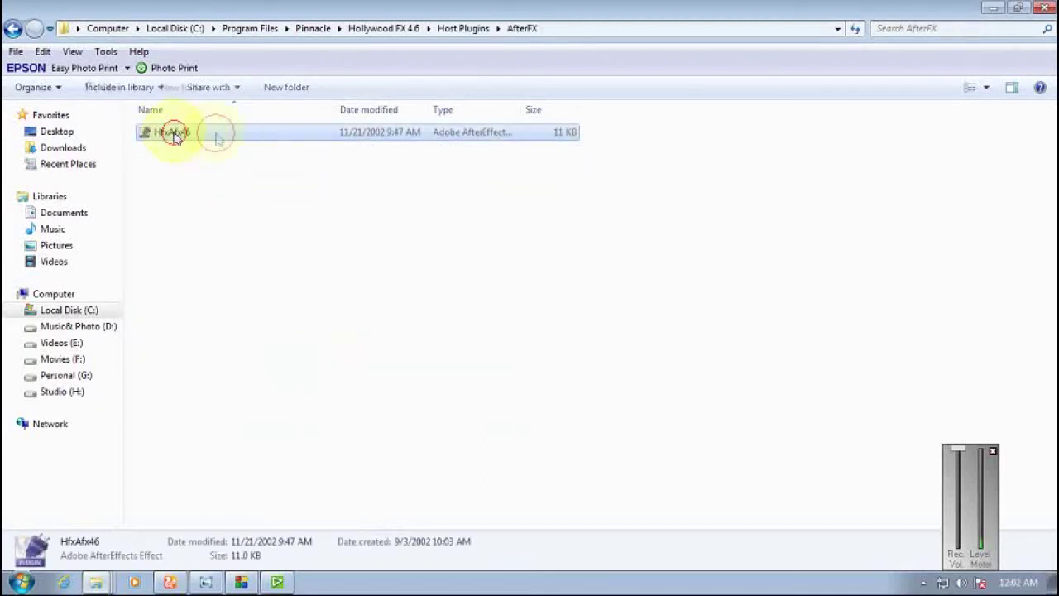
right_click(188, 136)
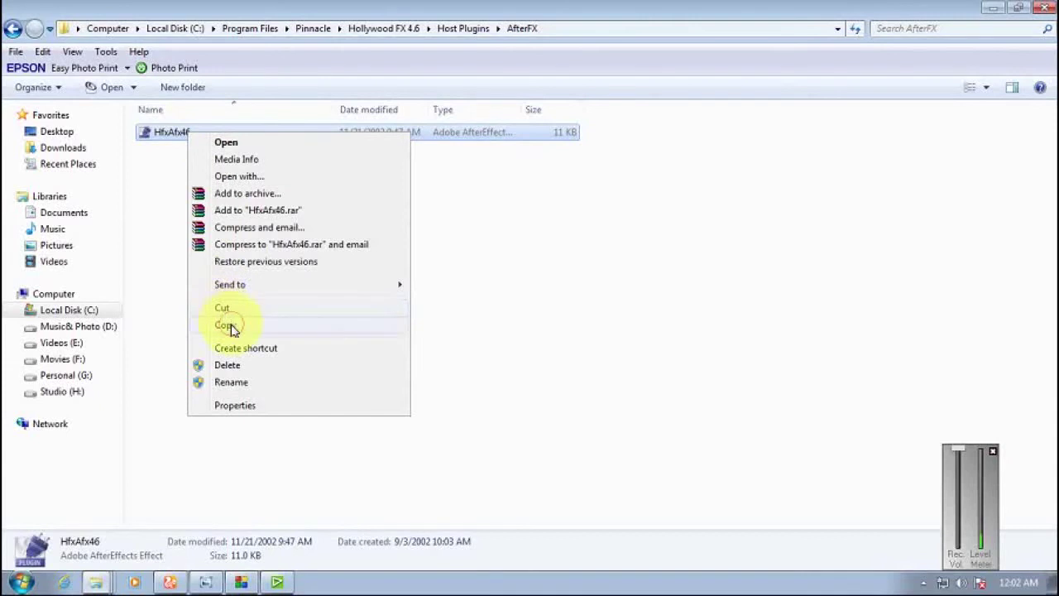
left_click(225, 324)
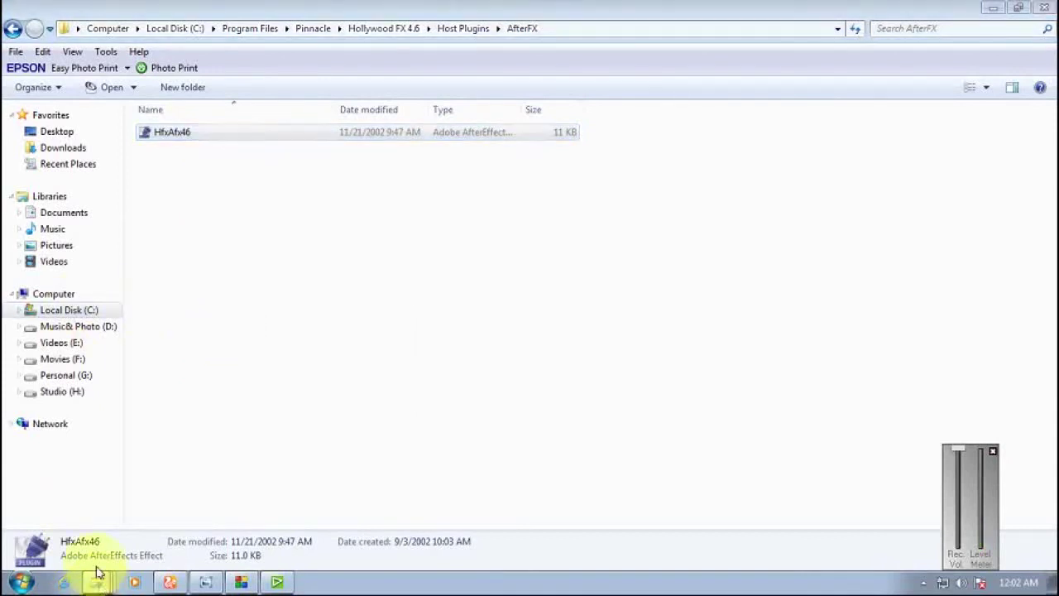
- Return to the Explorer window with the Boris plugins and browse to C:\Program Files\Boris FX, Inc
left_click(104, 532)
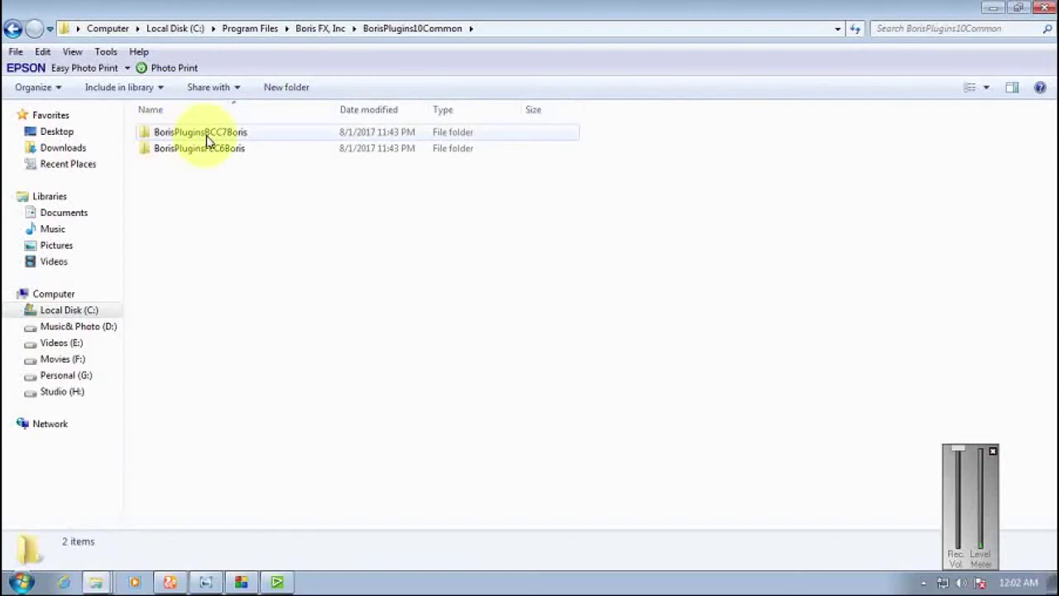
left_click(89, 310)
double_click(194, 163)
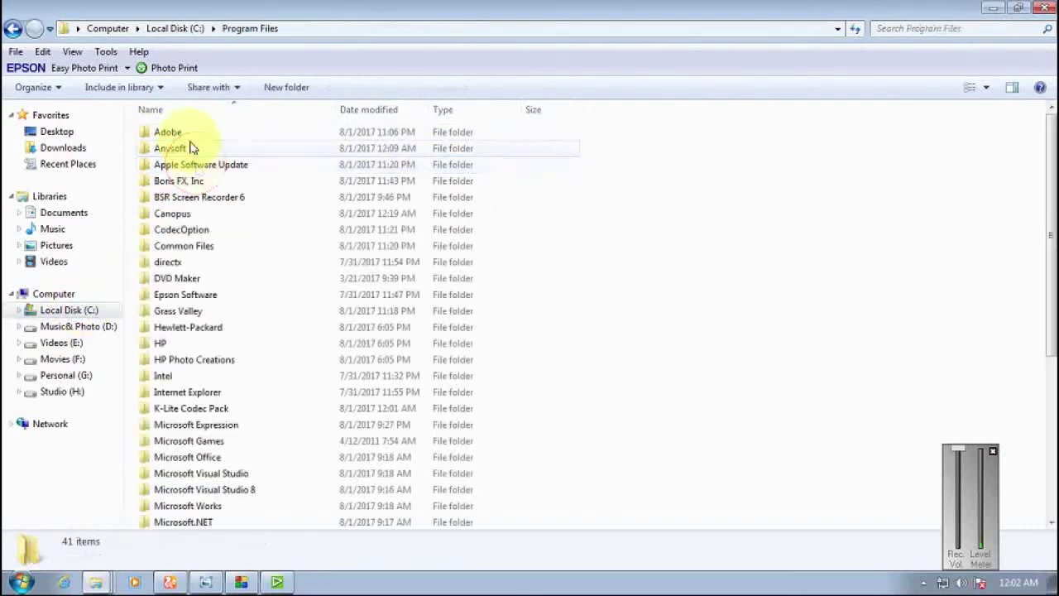
double_click(198, 180)
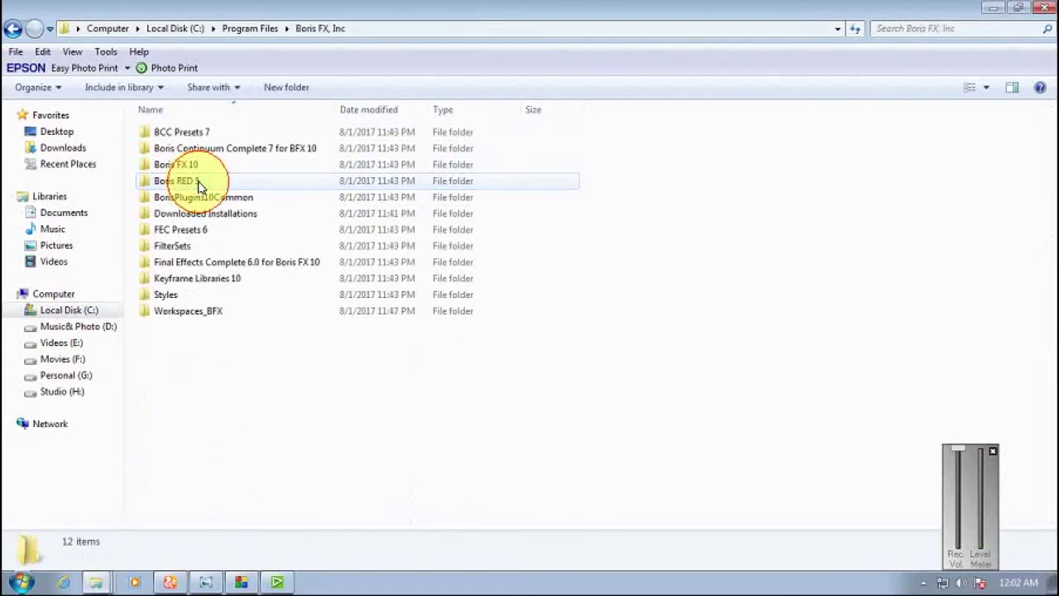
double_click(188, 165)
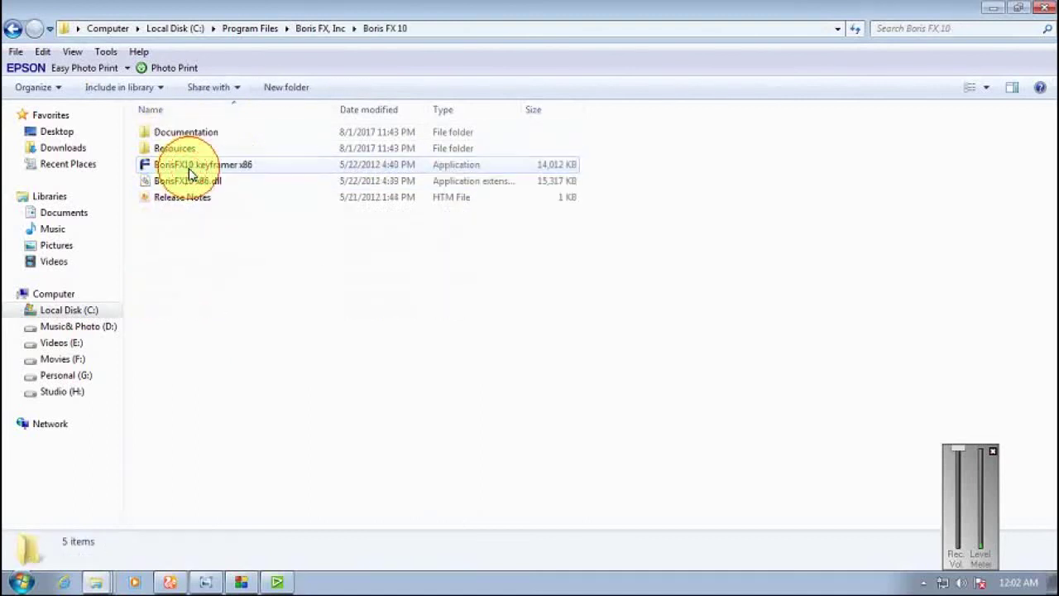
left_click(12, 28)
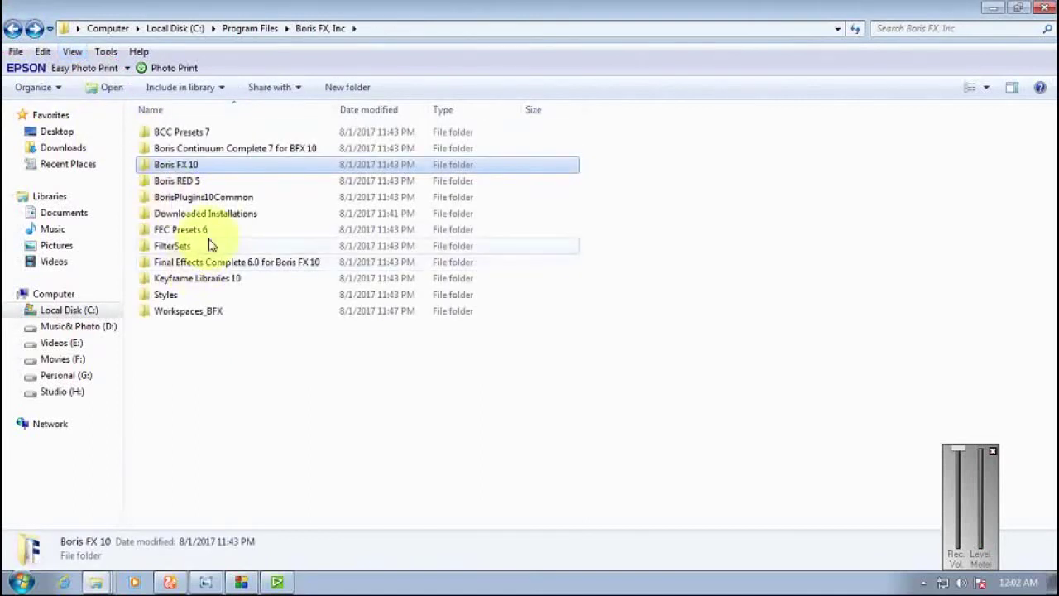
- Paste the copied HfxAfx46 file into BorisPlugins10Common\BorisPluginsBCC7Boris
double_click(254, 201)
double_click(235, 133)
right_click(755, 242)
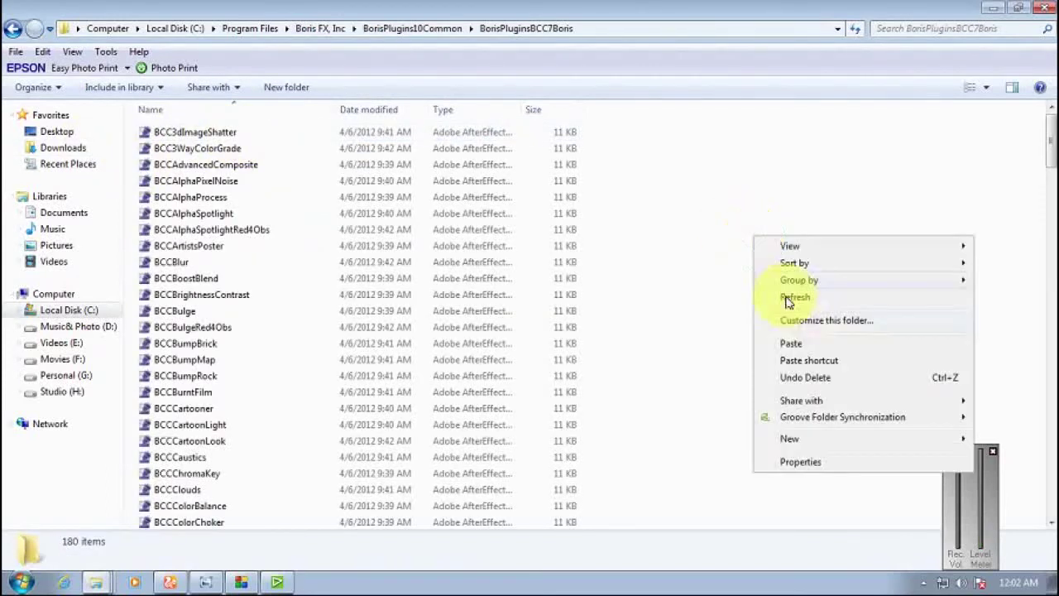
left_click(799, 339)
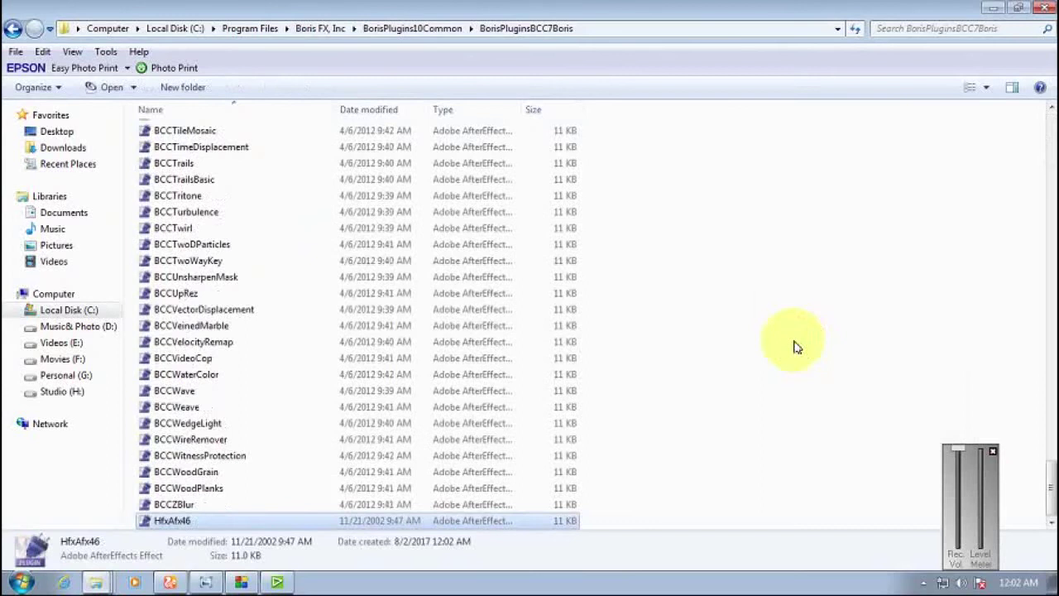
- Paste the HfxAfx46 file into the BorisPluginsFEC6Boris folder as well, and close the Explorer window
left_click(13, 29)
double_click(173, 147)
right_click(637, 225)
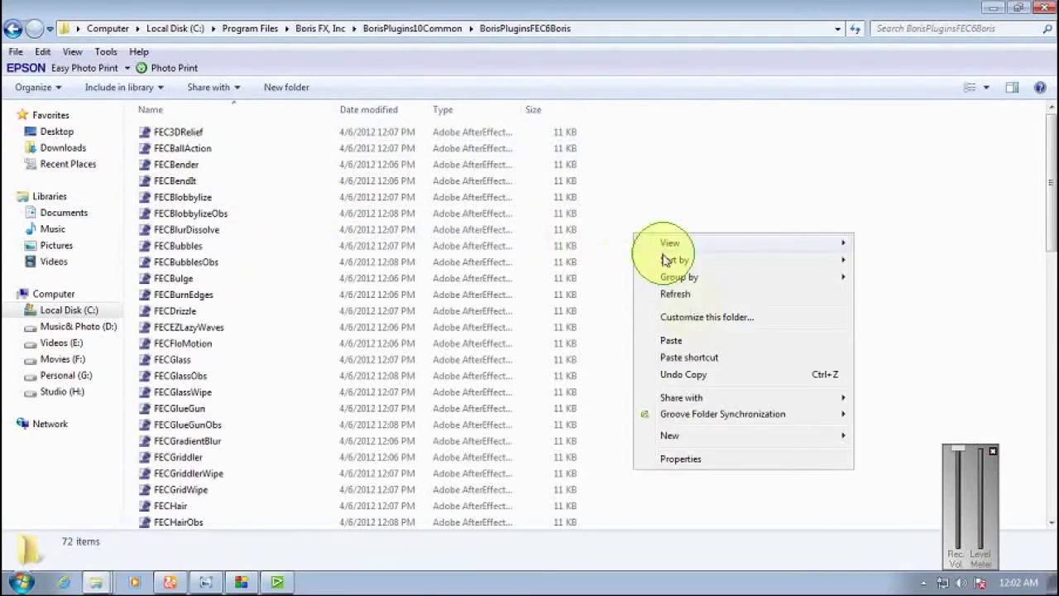
left_click(701, 341)
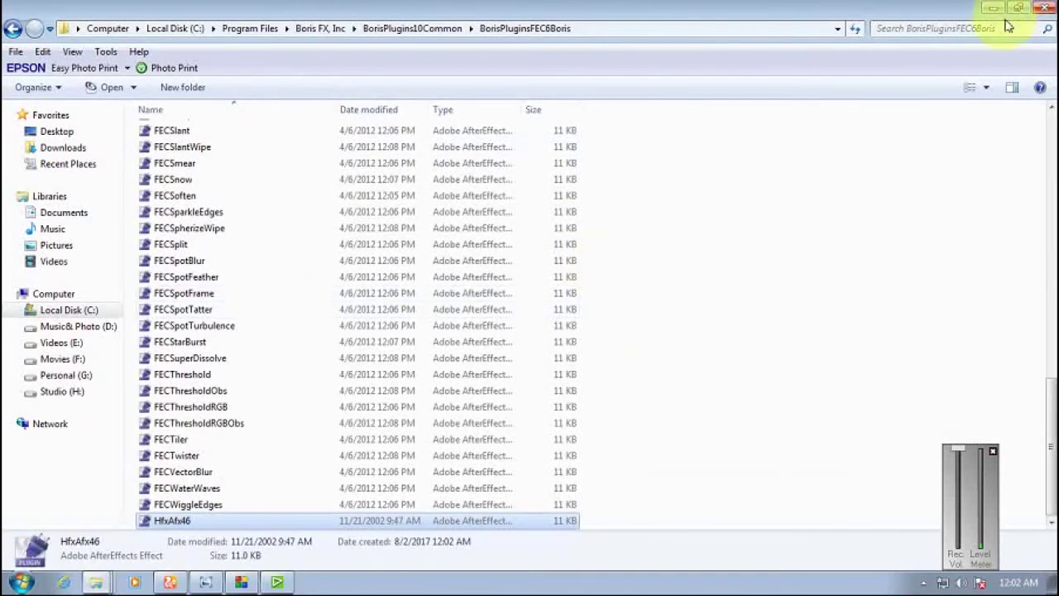
left_click(1040, 8)
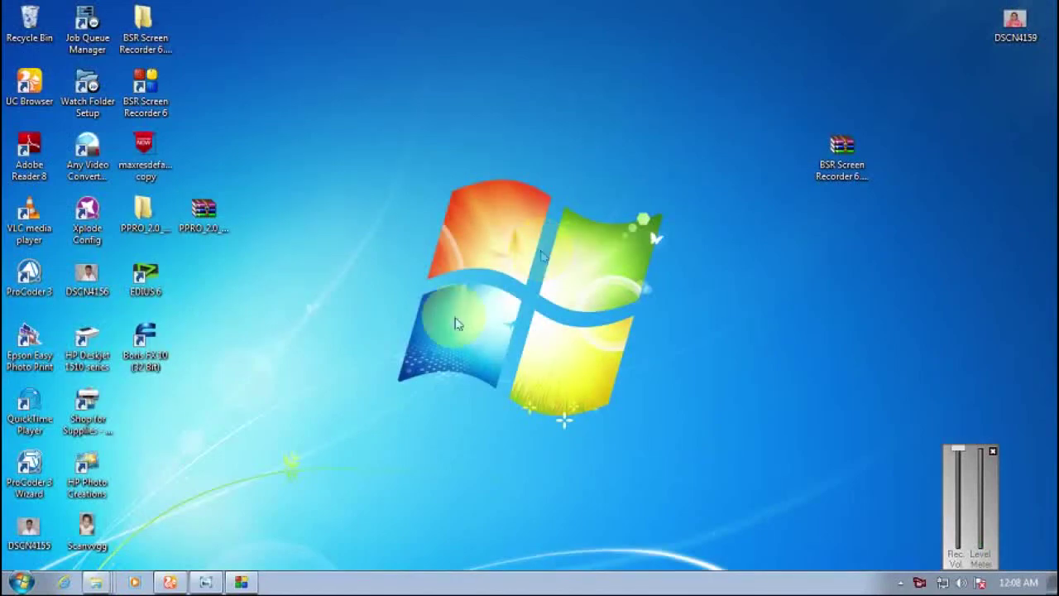
- Launch EDIUS 6 from the installed programs
left_click(21, 583)
left_click(52, 519)
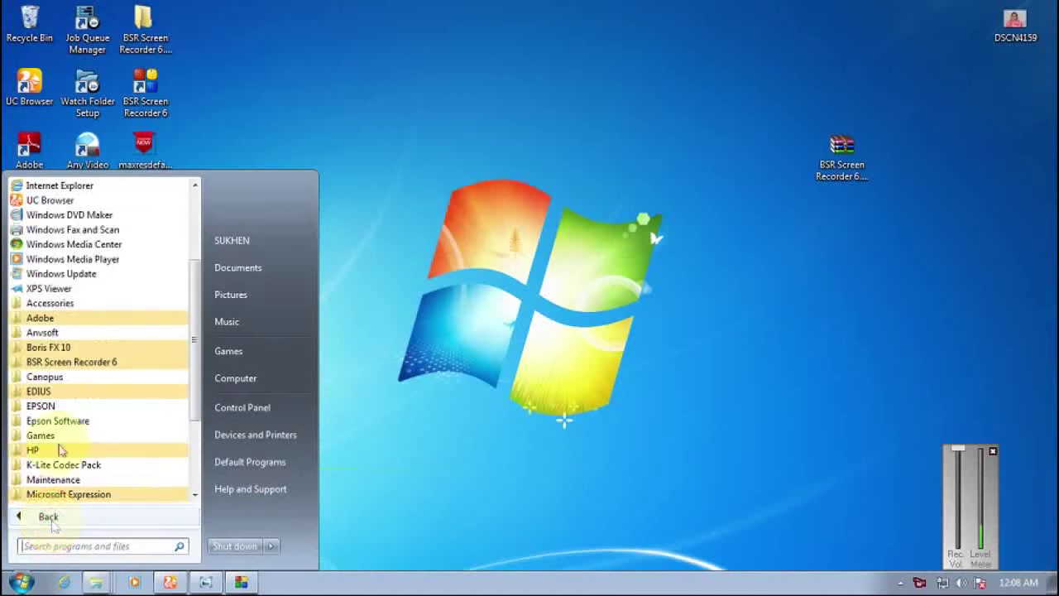
left_click(78, 395)
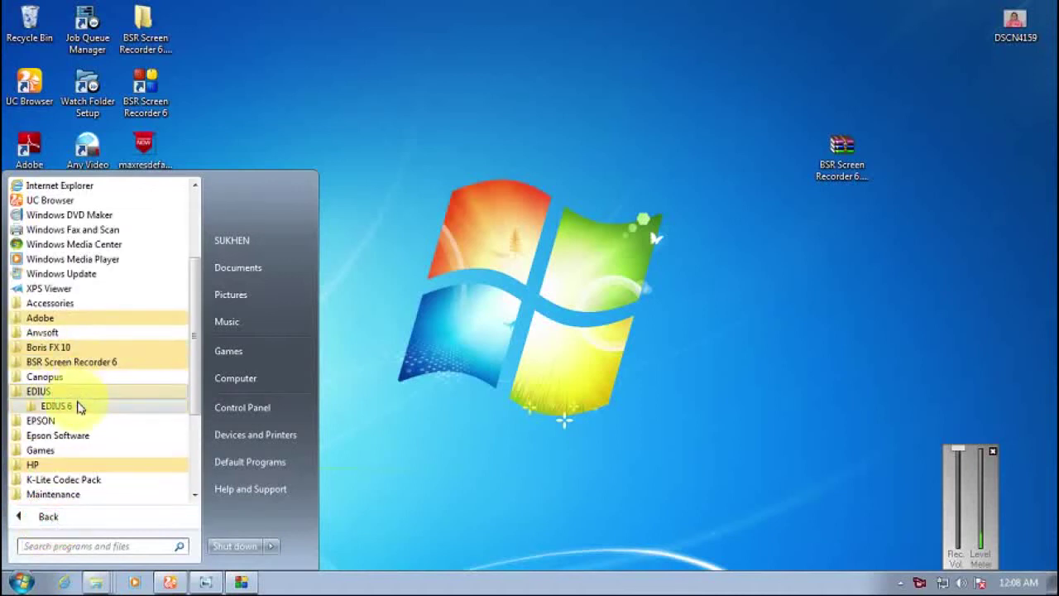
left_click(78, 404)
left_click(82, 421)
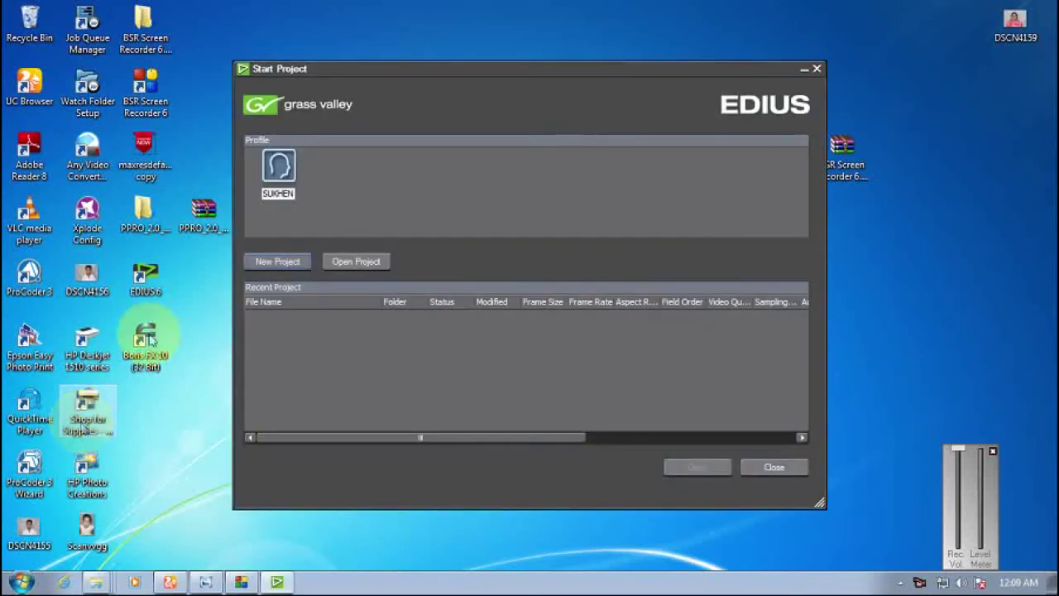
- Create a new project with the HD 1280x720 50p 16:9 8bit preset, keeping the name Untitled
left_click(290, 261)
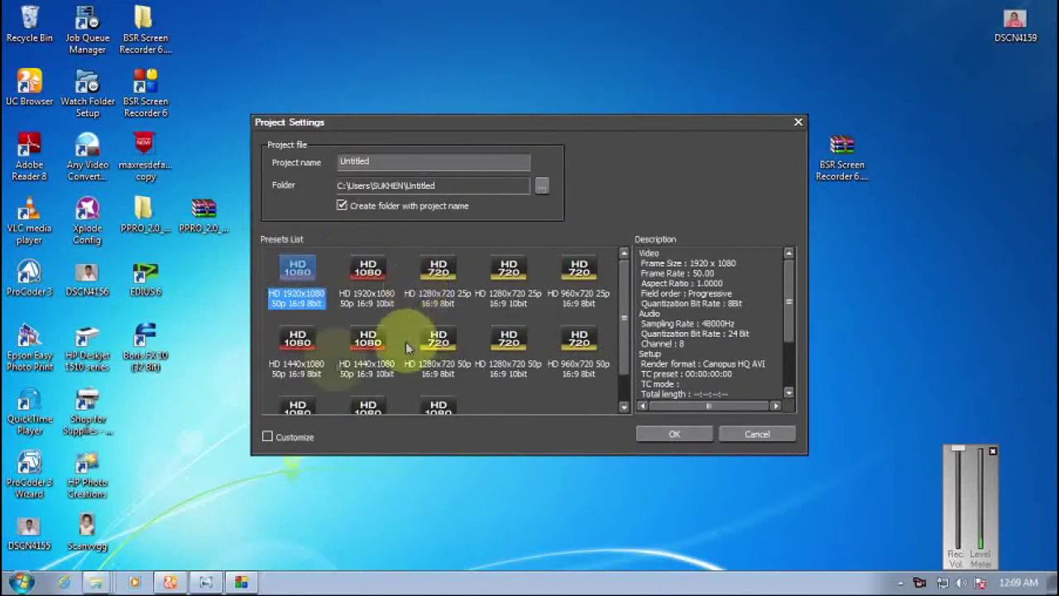
left_click(439, 343)
left_click(674, 434)
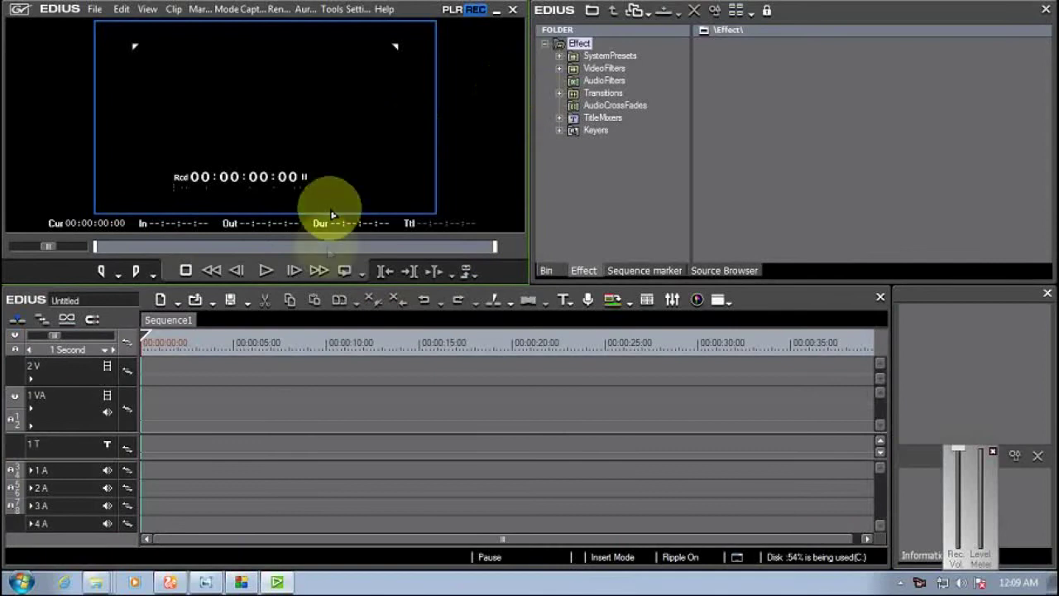
- Import the photo of the woman in the black headscarf from the Image folder and place it at the start of track 1VA
left_click(548, 270)
double_click(795, 139)
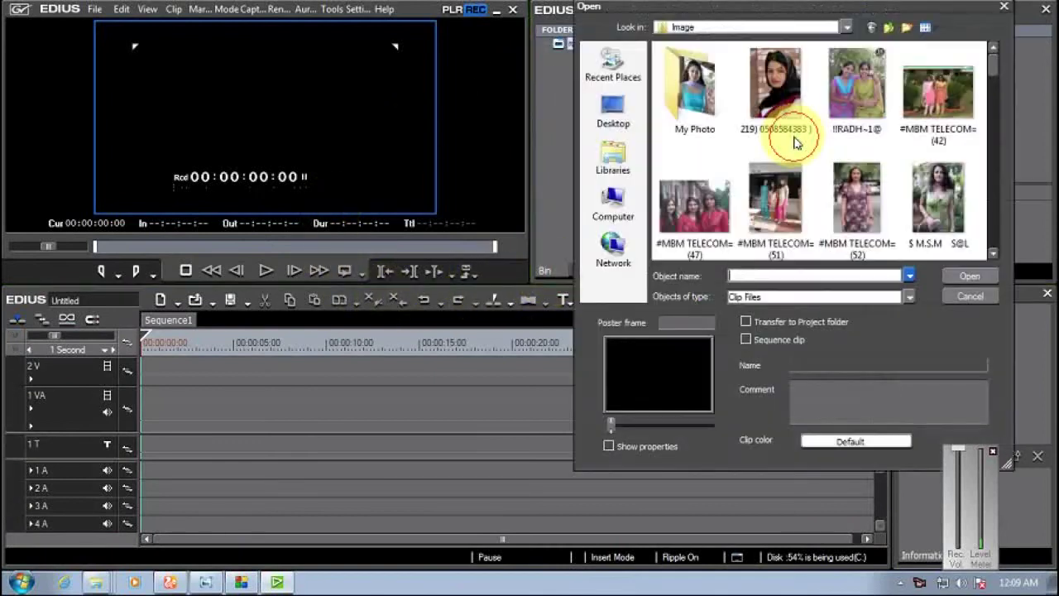
left_click(793, 136)
left_click(964, 277)
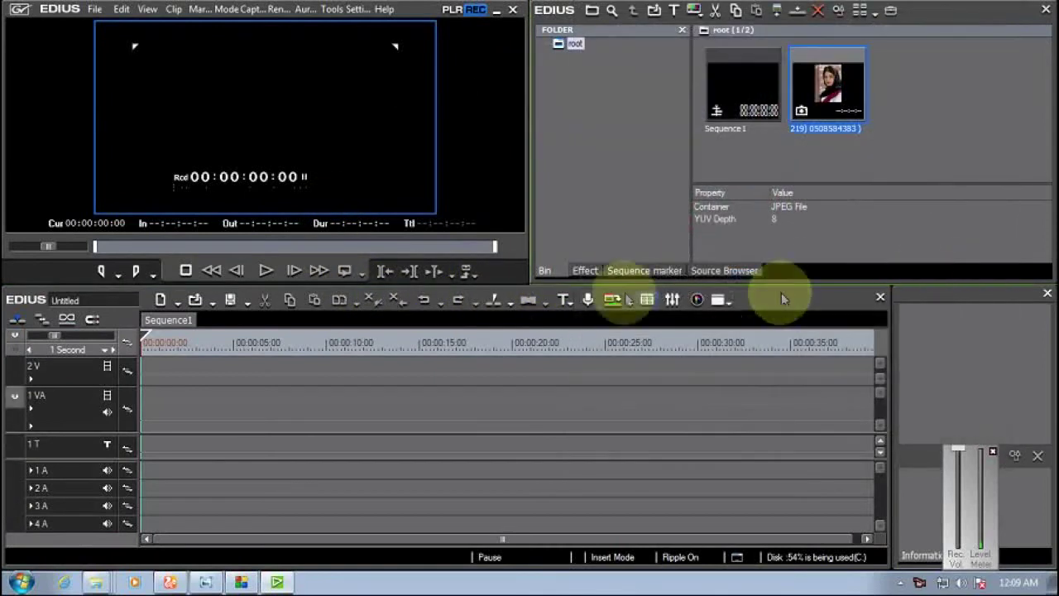
left_click_drag(777, 99, 144, 420)
- Apply the Boris FX 10 FL video filter to the photo clip on track 1VA
left_click(583, 273)
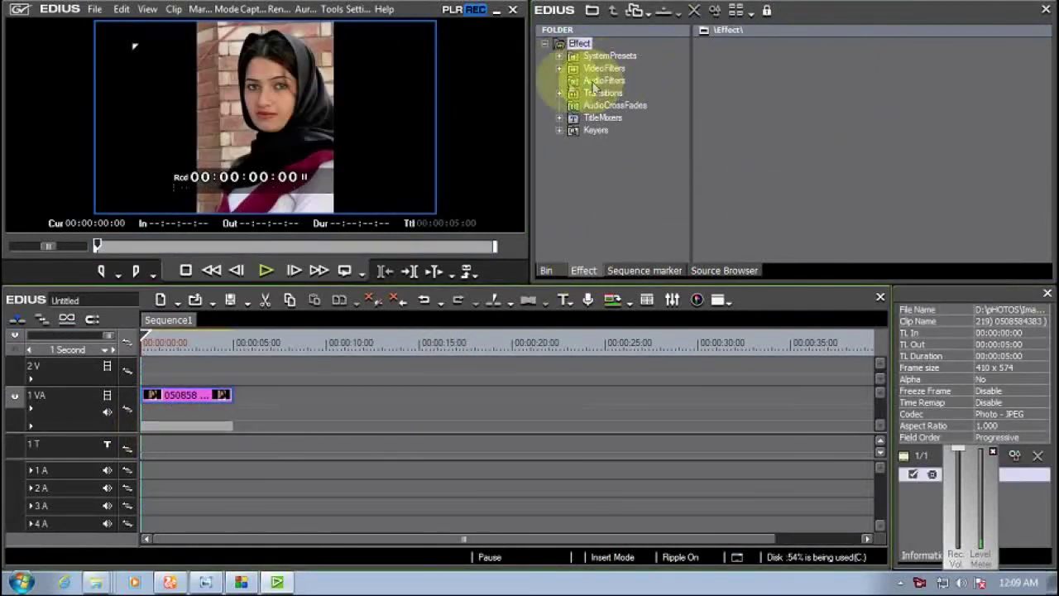
left_click(560, 68)
left_click(608, 80)
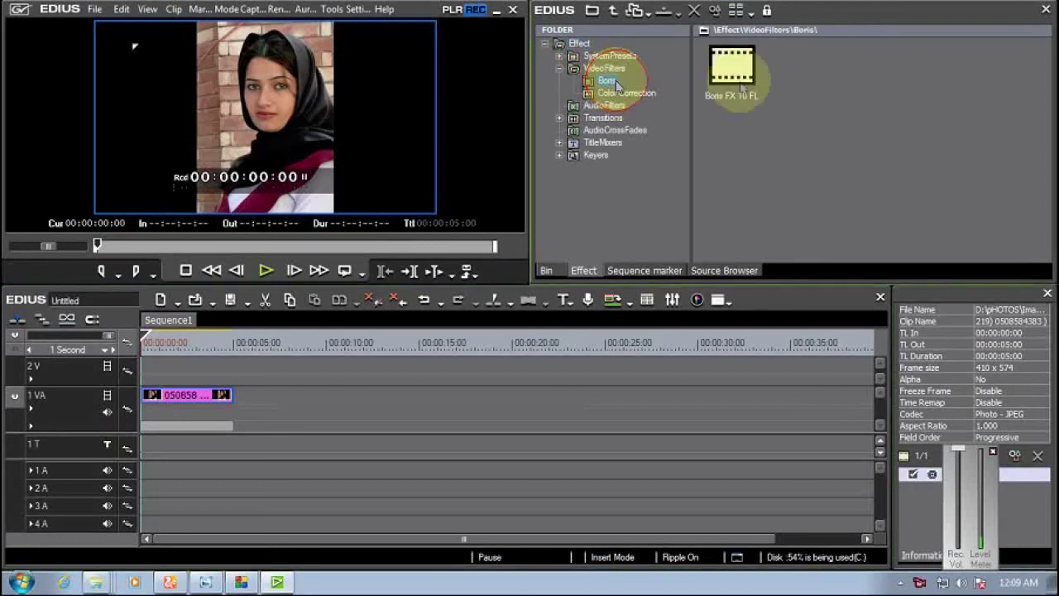
left_click_drag(732, 67, 174, 397)
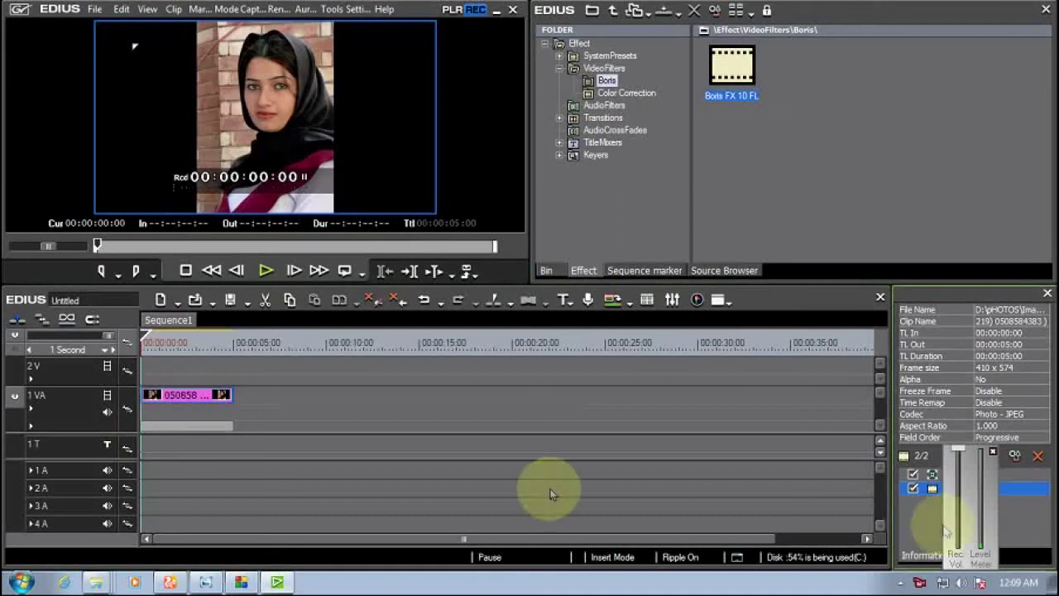
- Open the settings of the clip's Boris FX filter and add the Hollywood FX 4.6 filter to Video 1
left_click(1016, 456)
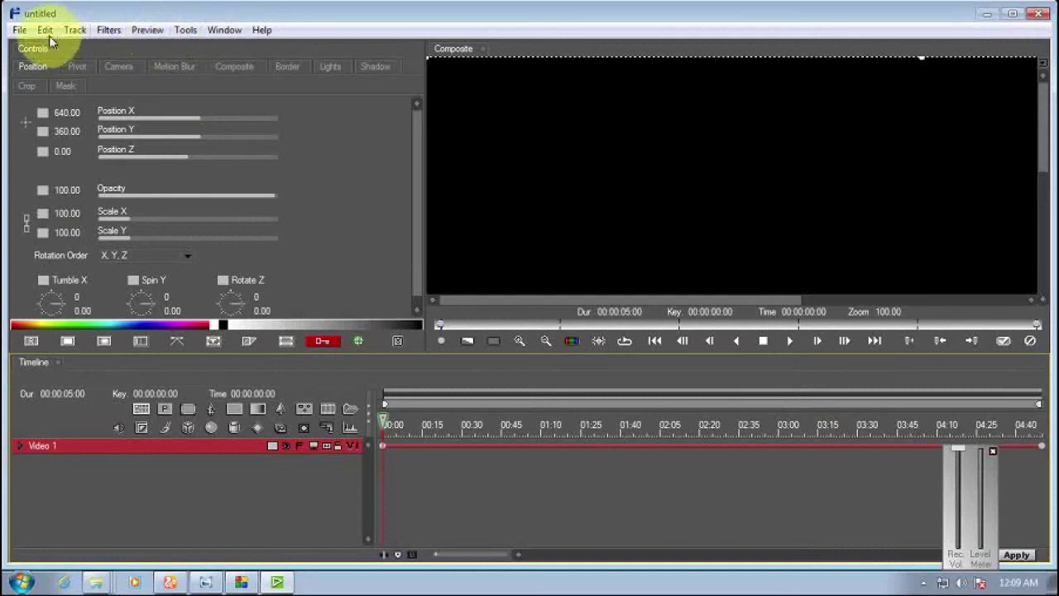
left_click(111, 30)
mouse_move(158, 177)
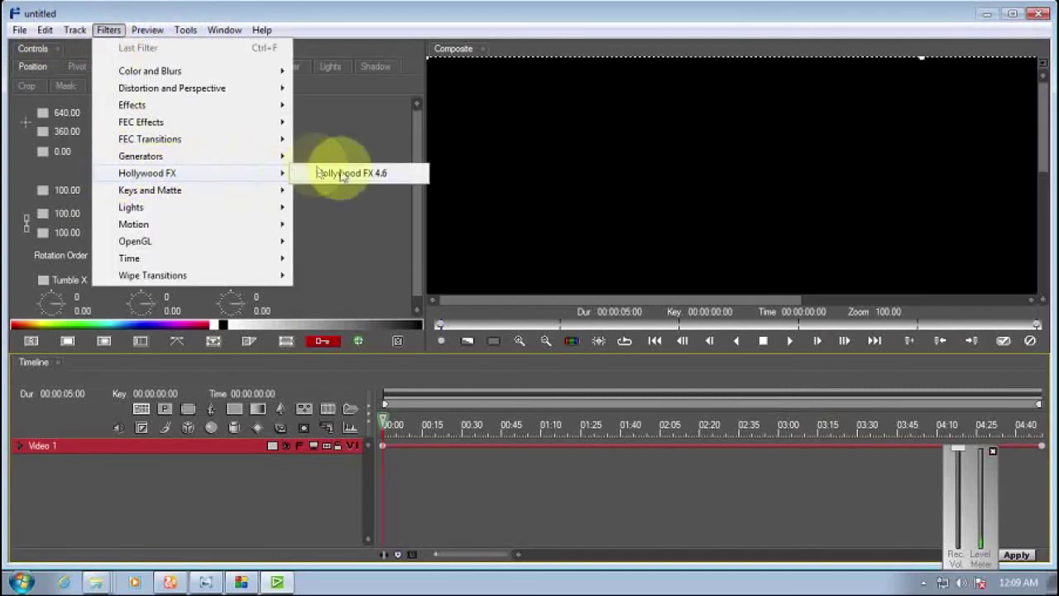
left_click(369, 174)
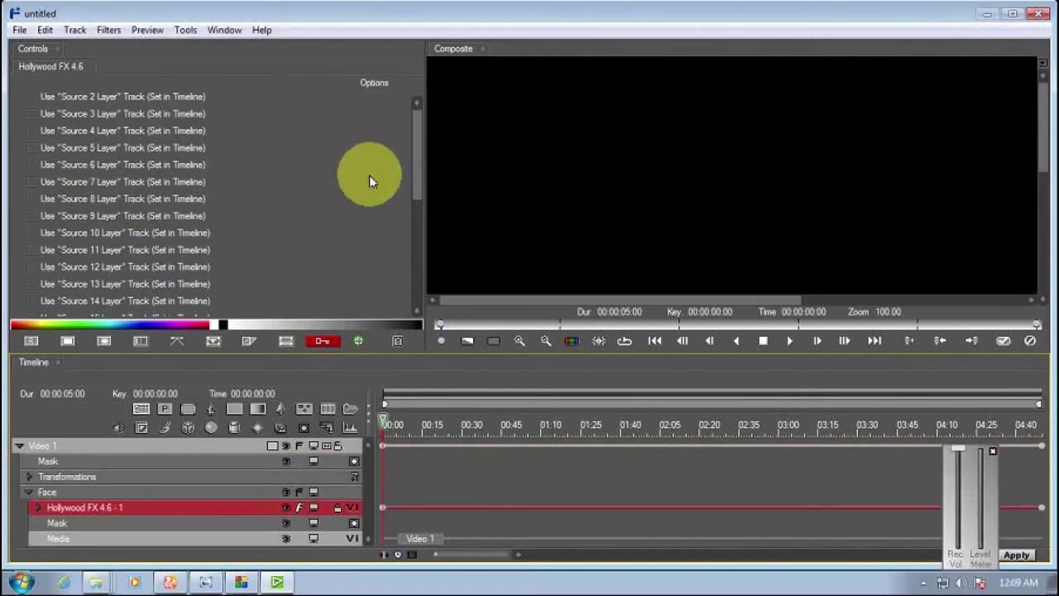
- Apply the Boris effect and choose the Heart effect from the Weddings category of the Hollywood FX catalog
left_click(1016, 554)
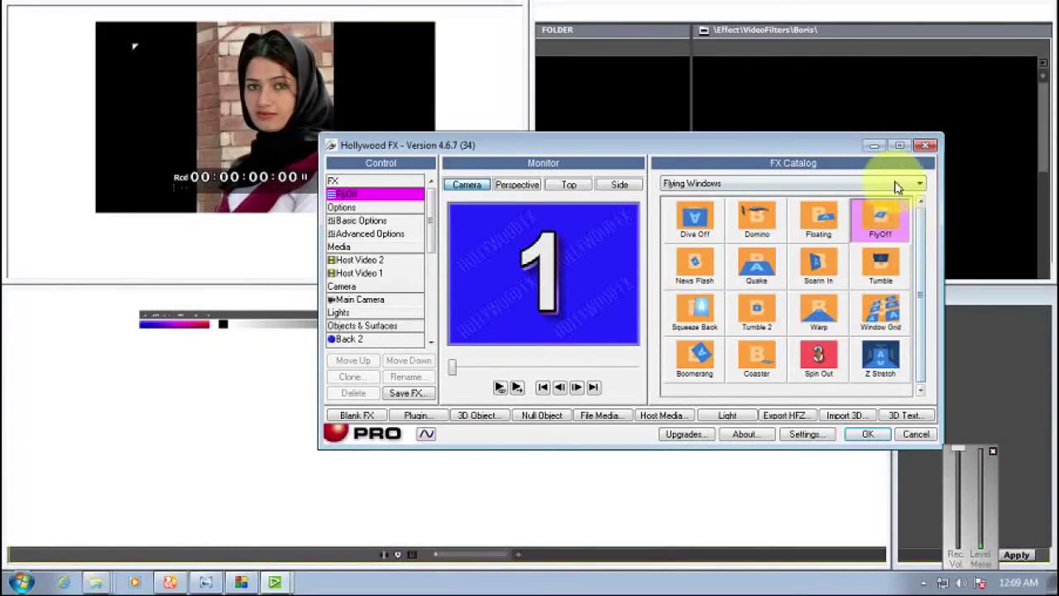
left_click(900, 184)
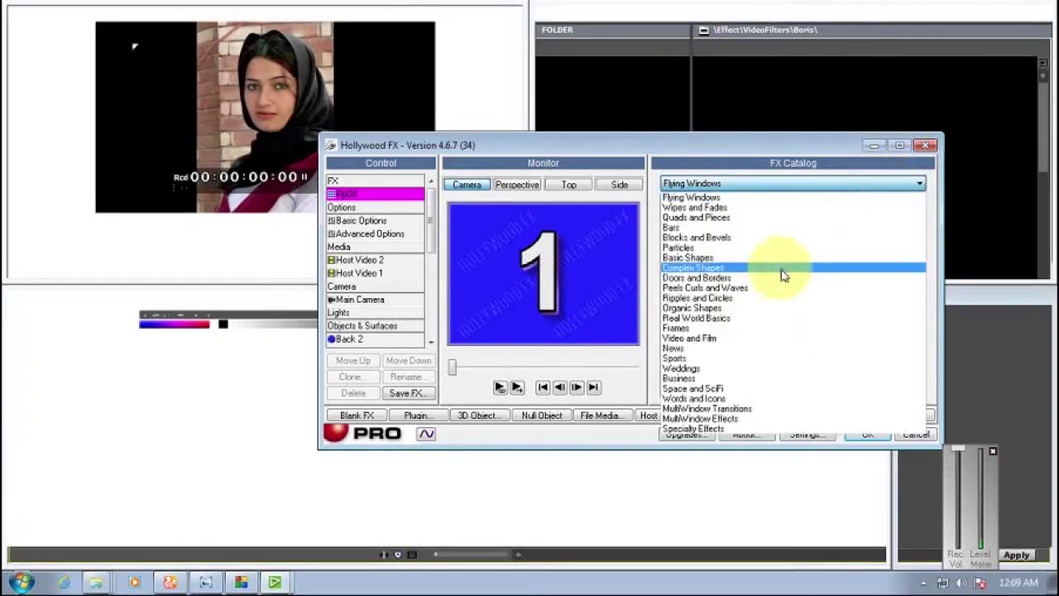
left_click(681, 368)
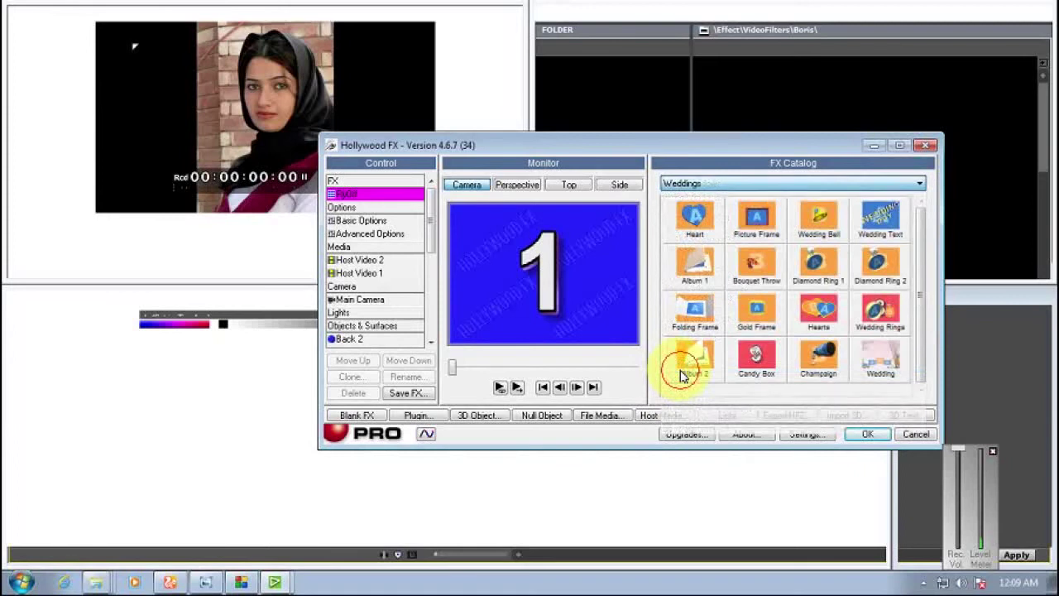
left_click(691, 219)
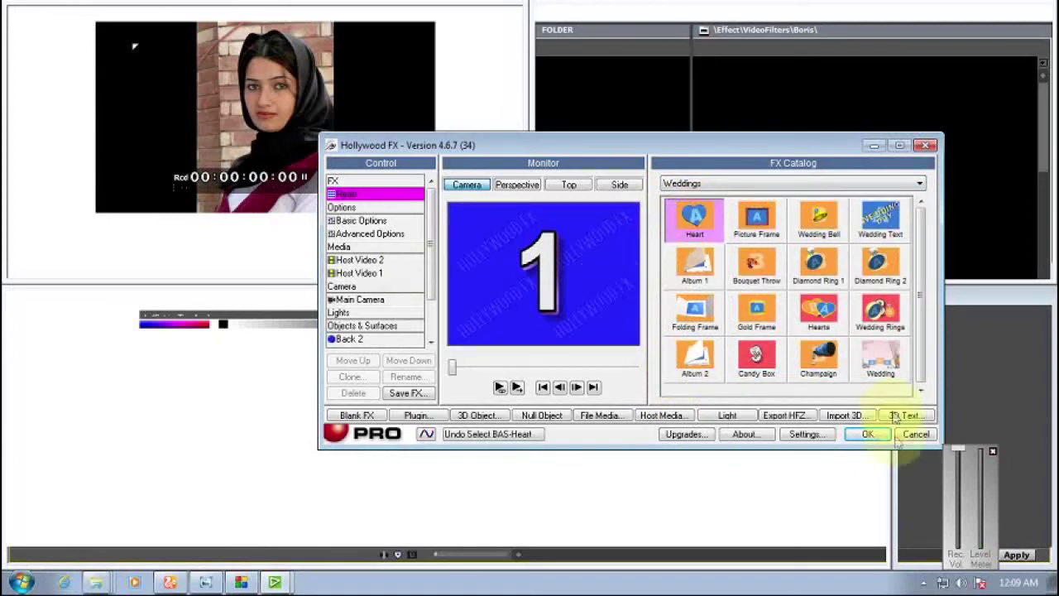
left_click(868, 435)
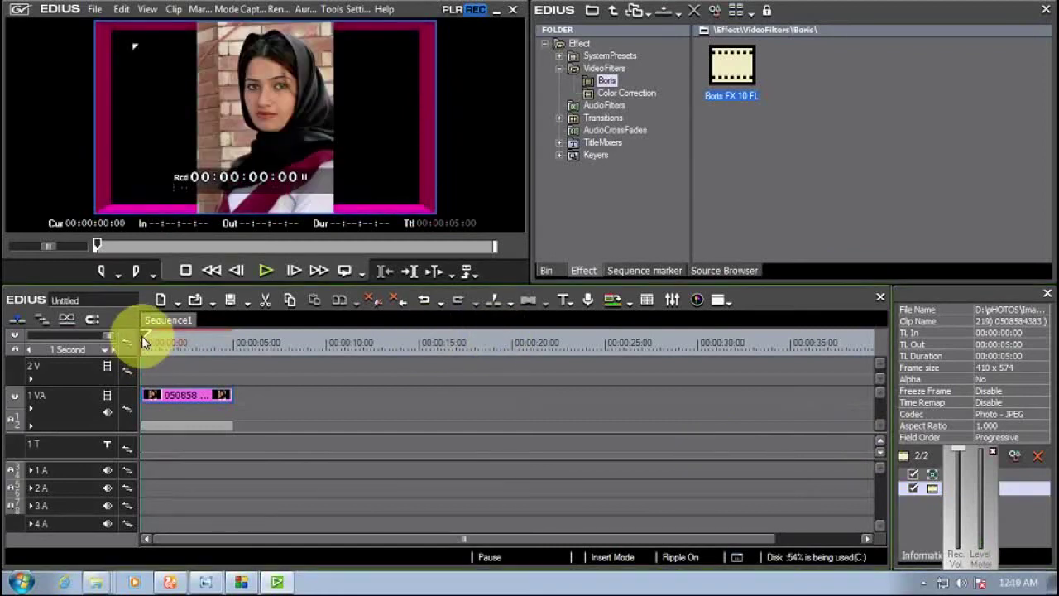
- Render the sequence and play back the clip with the Heart effect, pausing partway through
right_click(201, 336)
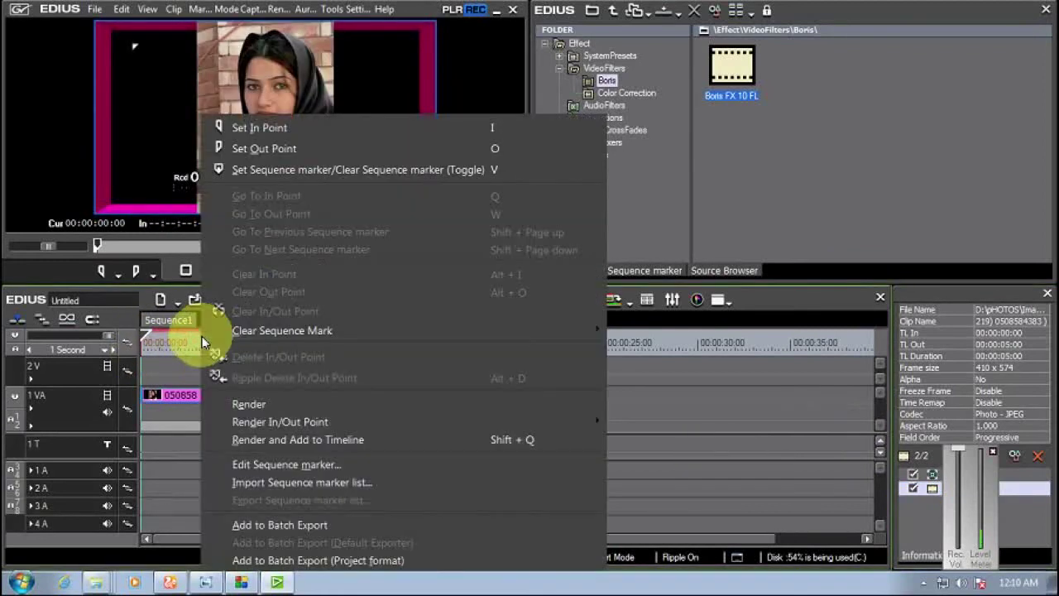
left_click(273, 404)
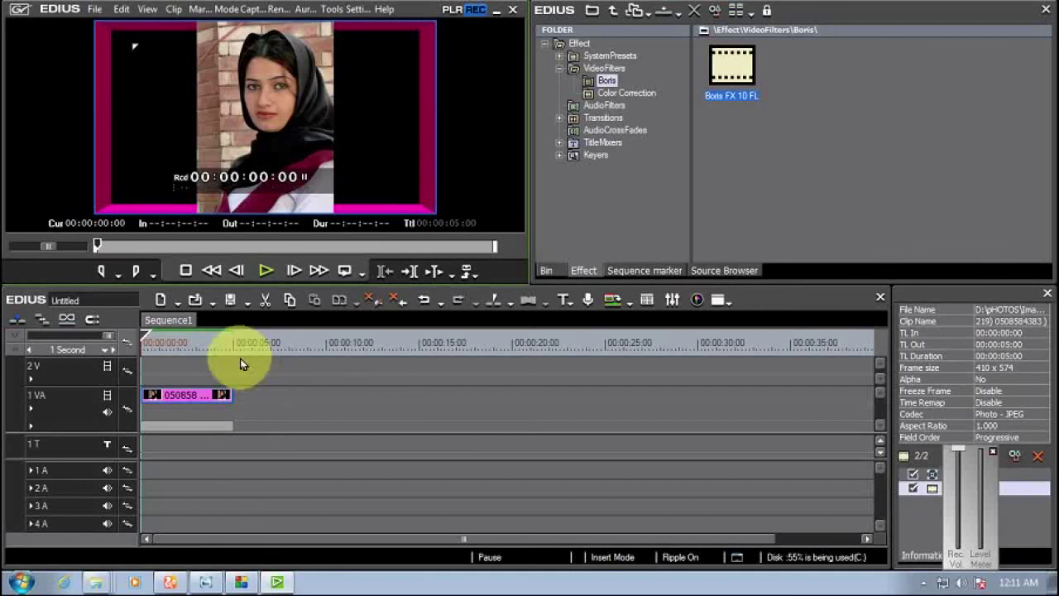
left_click(263, 272)
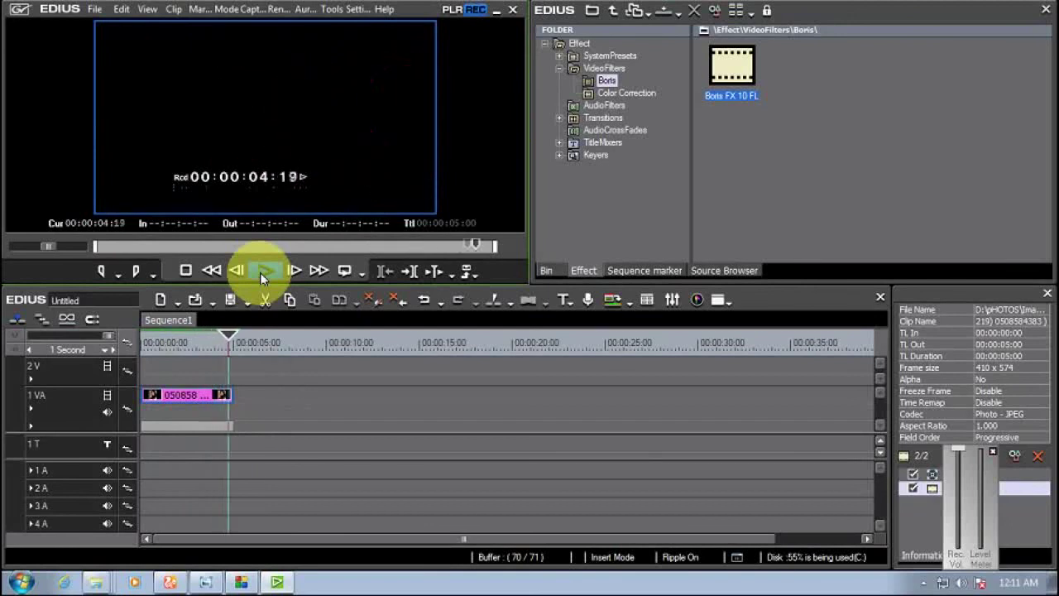
left_click(265, 273)
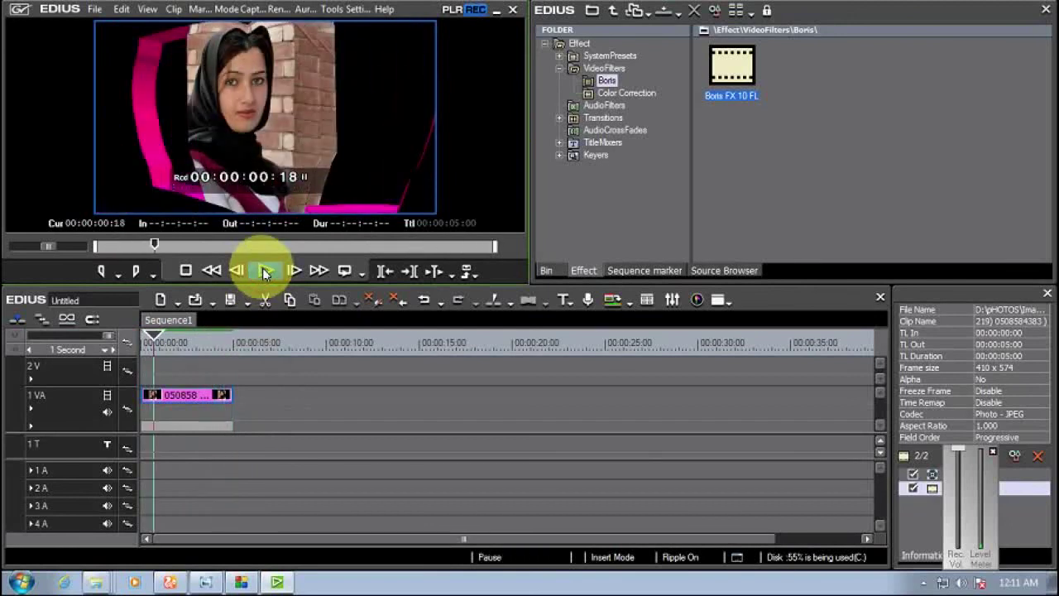